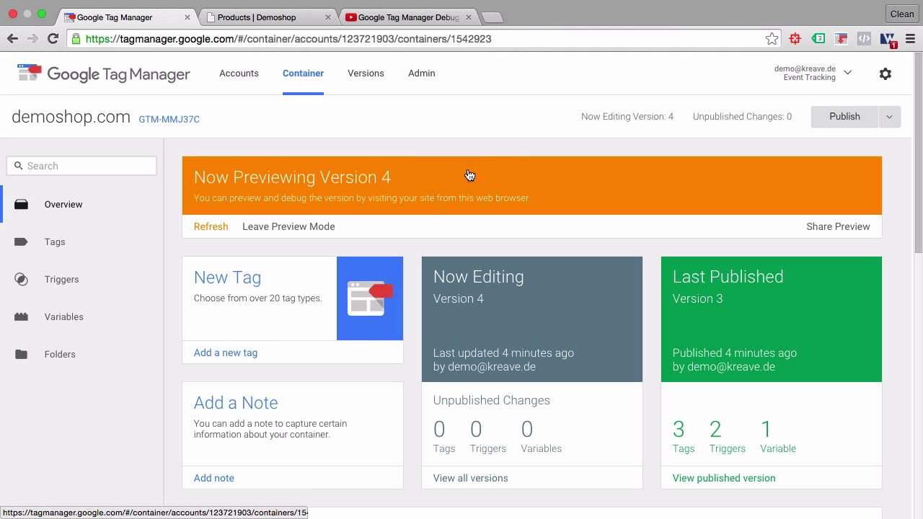
Switch to the 'Products | Demoshop' tab, where the debug panel lists the fired tags
left_click(281, 13)
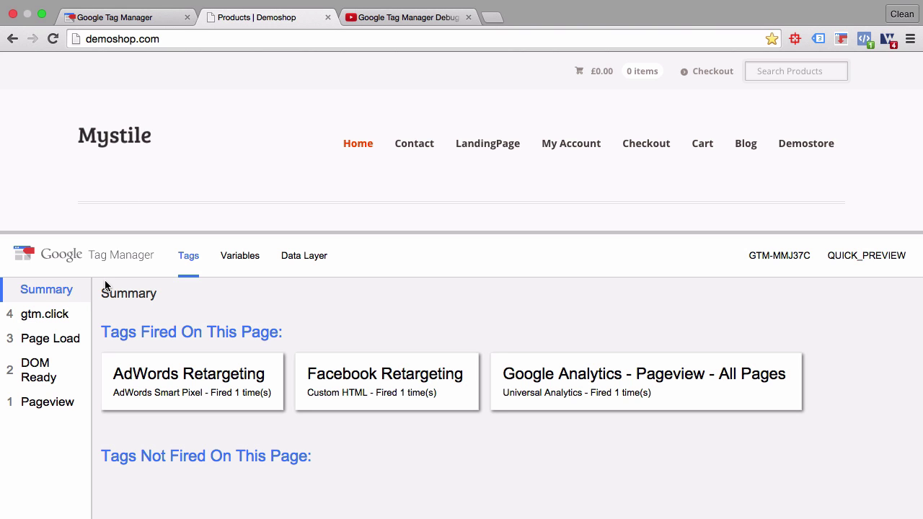
Look at the YouTube debug console video, then go back to the demoshop.com container overview
left_click(417, 18)
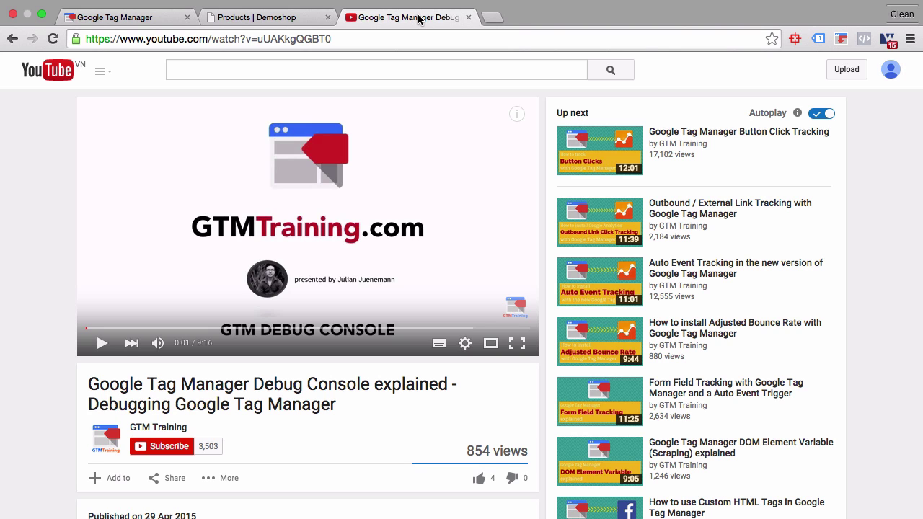
left_click(116, 17)
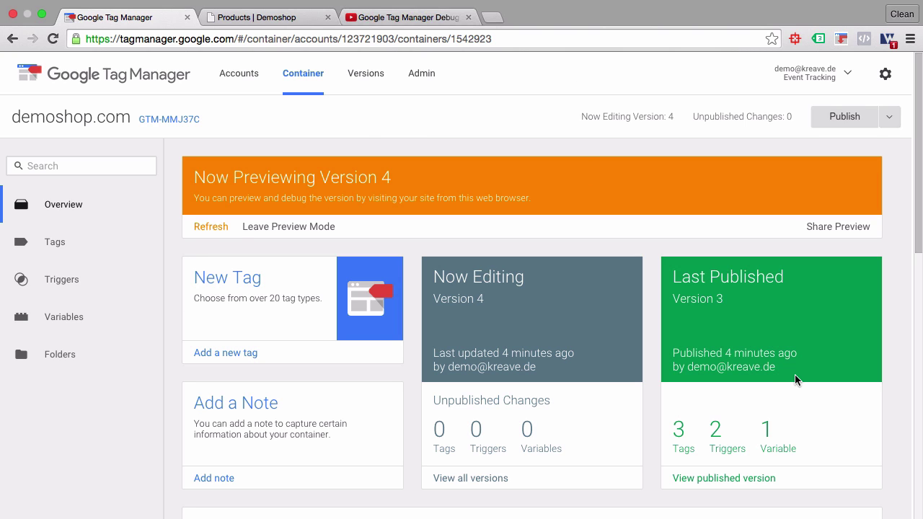
mouse_move(469, 6)
Open Developer Tools from Chrome's View > Developer menu below the GTM container page
mouse_move(170, 4)
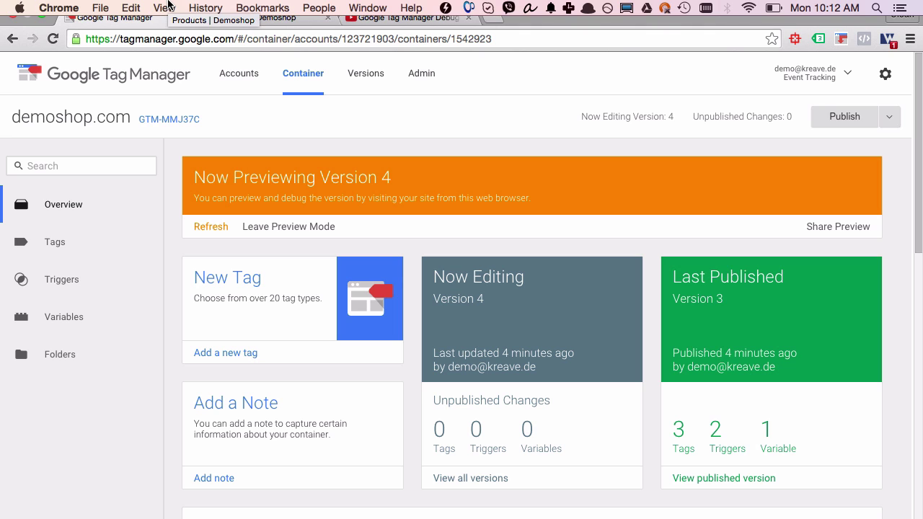
left_click(165, 7)
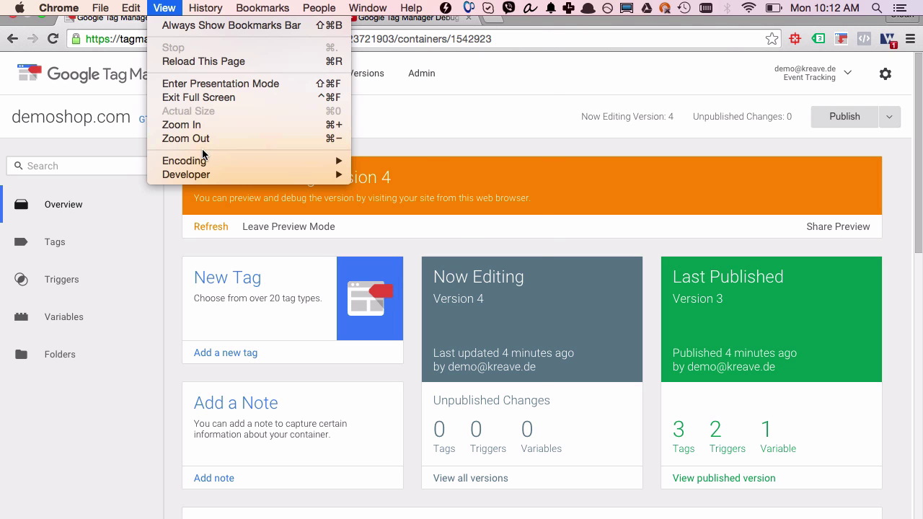
mouse_move(214, 176)
left_click(388, 189)
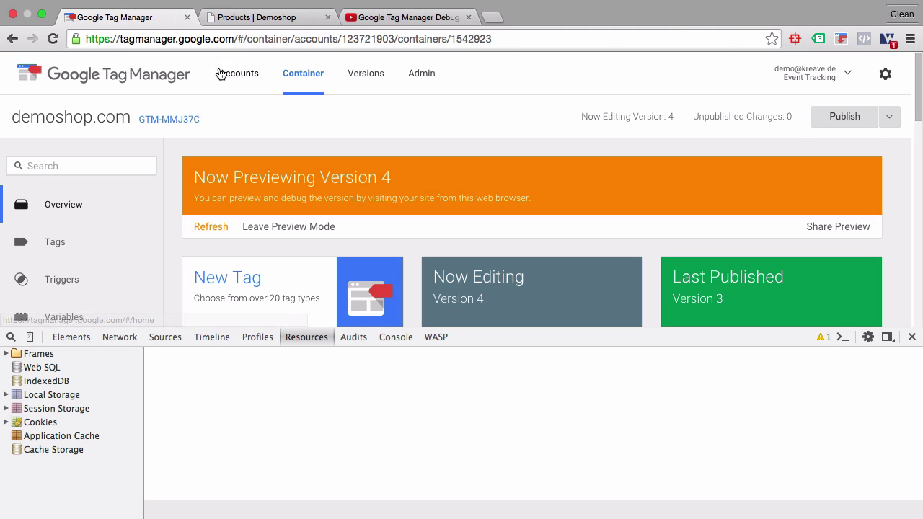
Open the JavaScript console on the Demoshop page
left_click(280, 16)
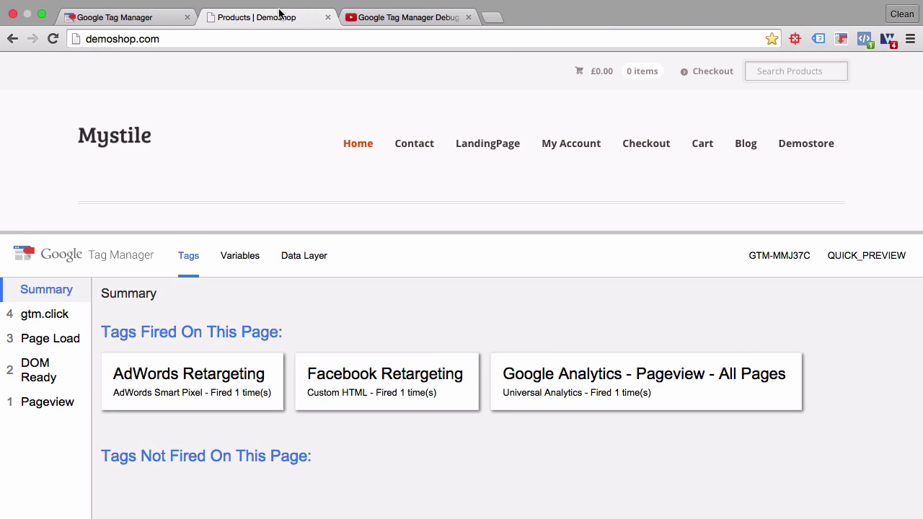
key("super+alt+j")
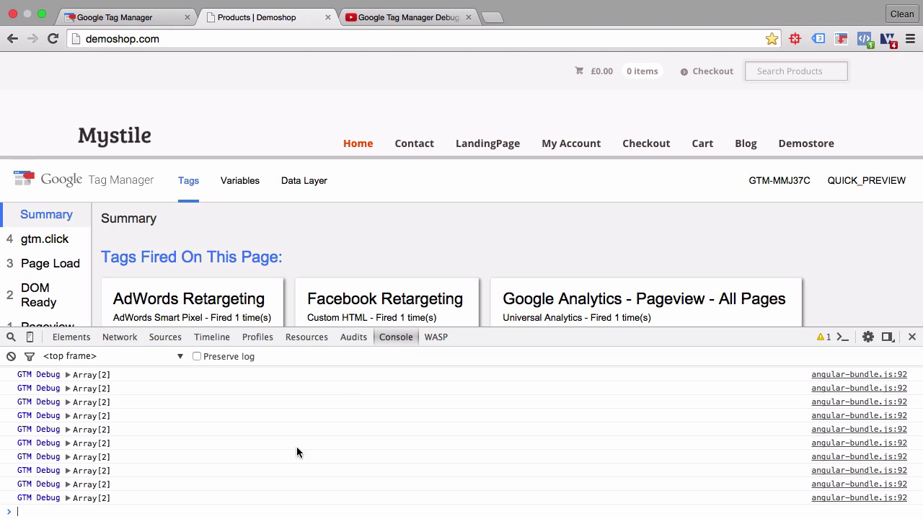
scroll(198, 473, "up", 1)
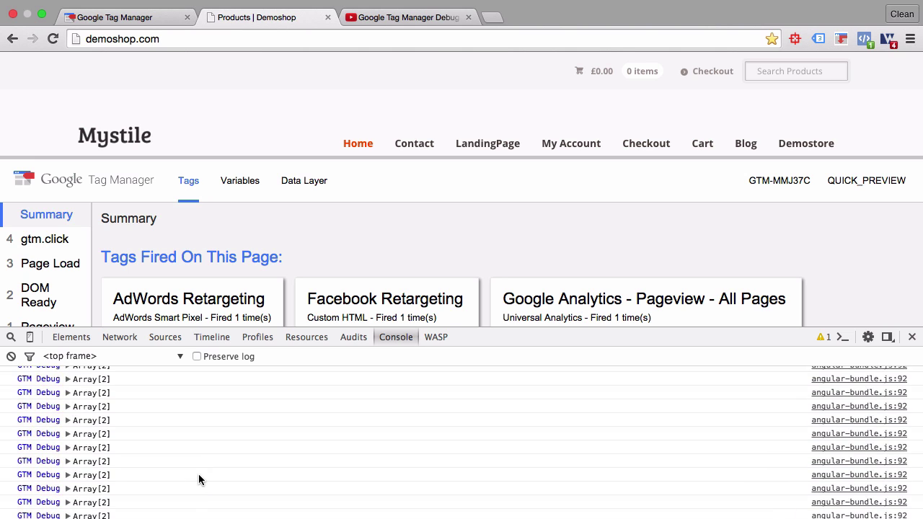
scroll(198, 474, "down", 2)
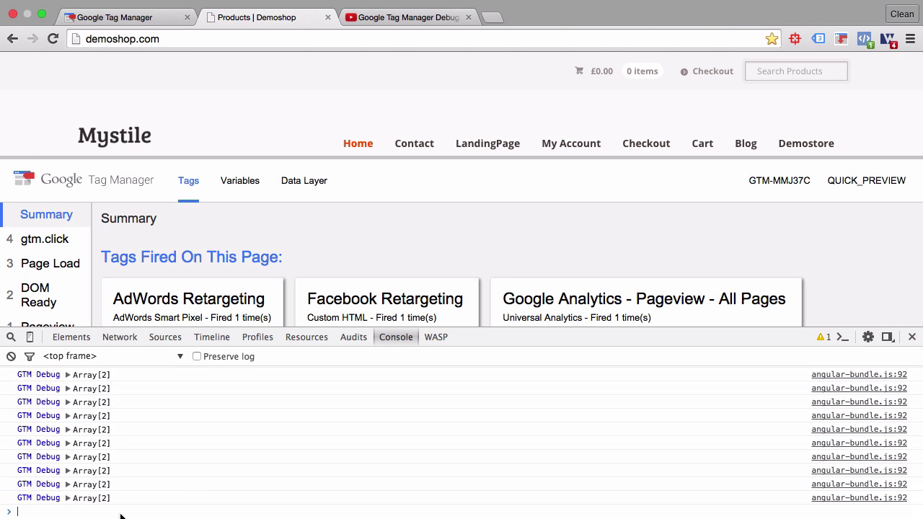
Run dataLayer and expand its last entry, the gtm.click event
type("dataLayer")
key("Return")
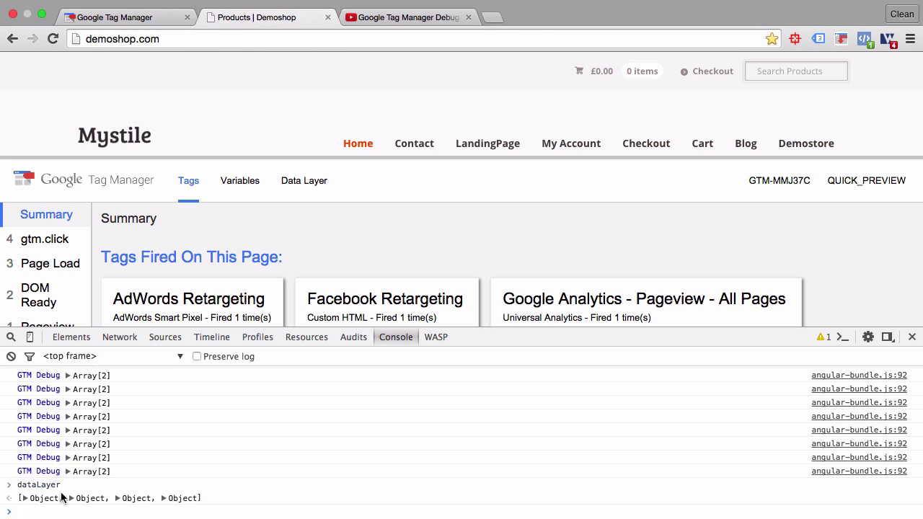
left_click(164, 498)
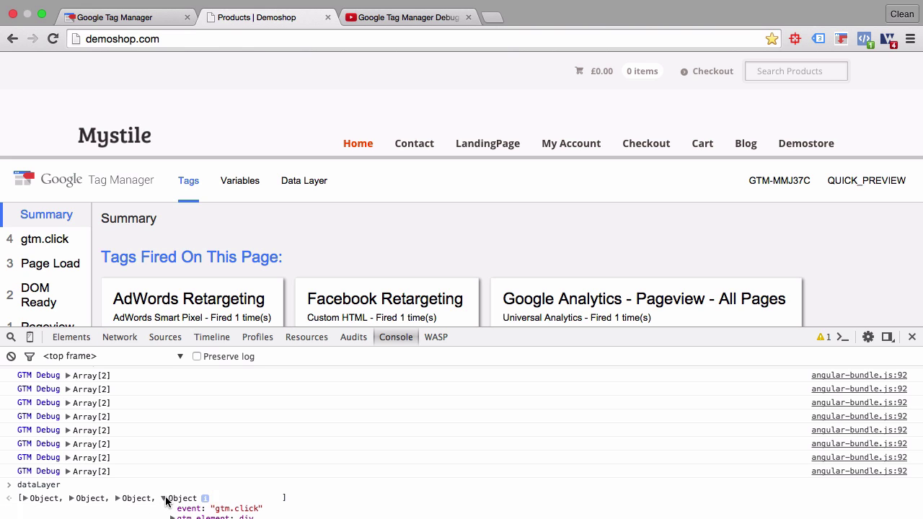
scroll(164, 494, "down", 3)
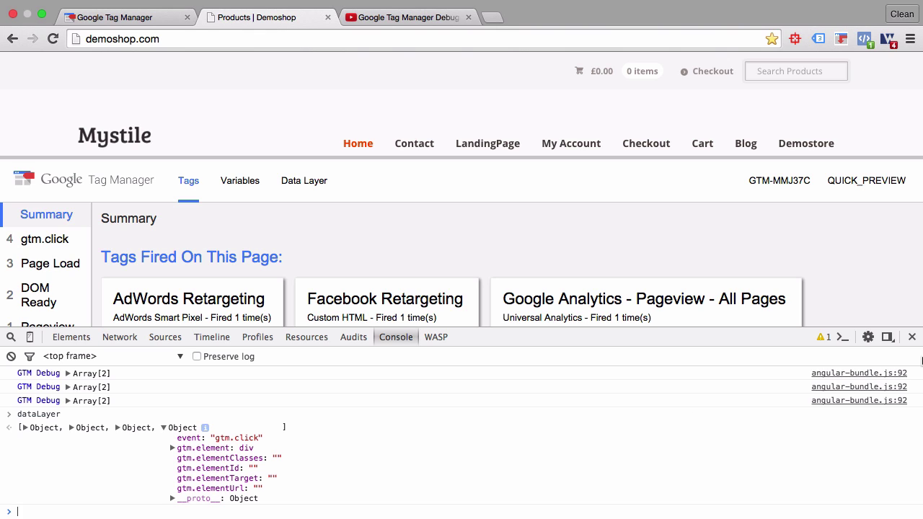
Leave GTM preview mode and reload the demo shop without the debug panel
left_click(103, 16)
left_click(251, 232)
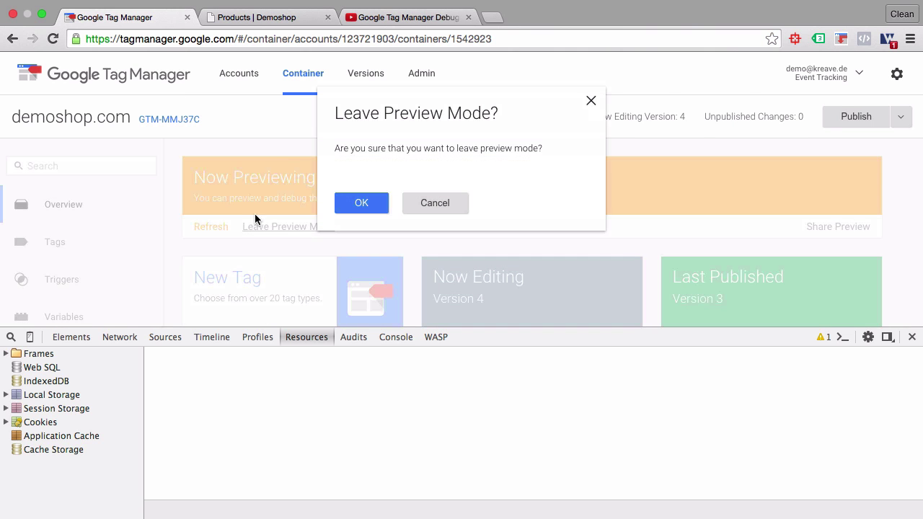
left_click(362, 203)
left_click(240, 18)
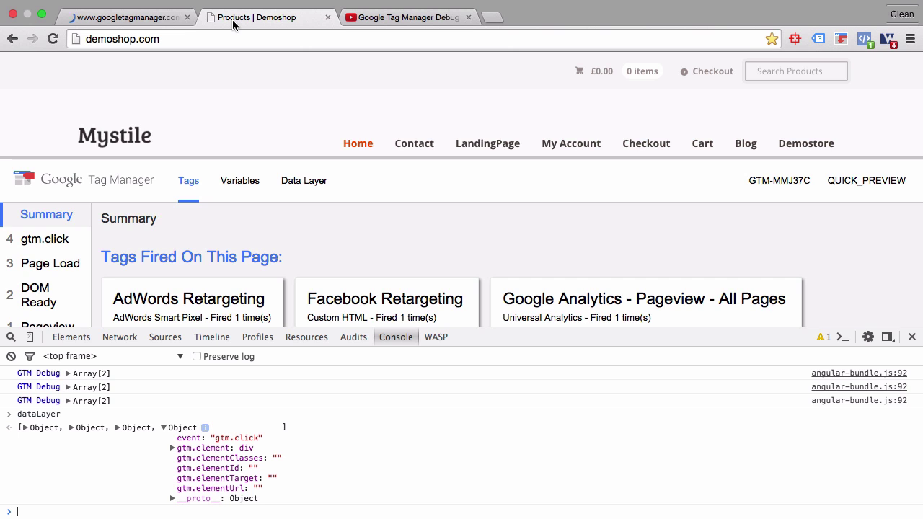
left_click(45, 40)
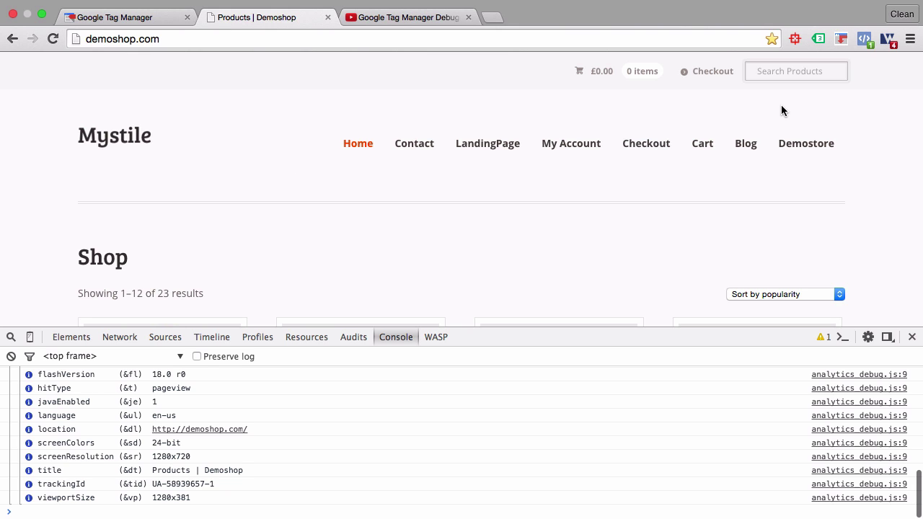
left_click(819, 40)
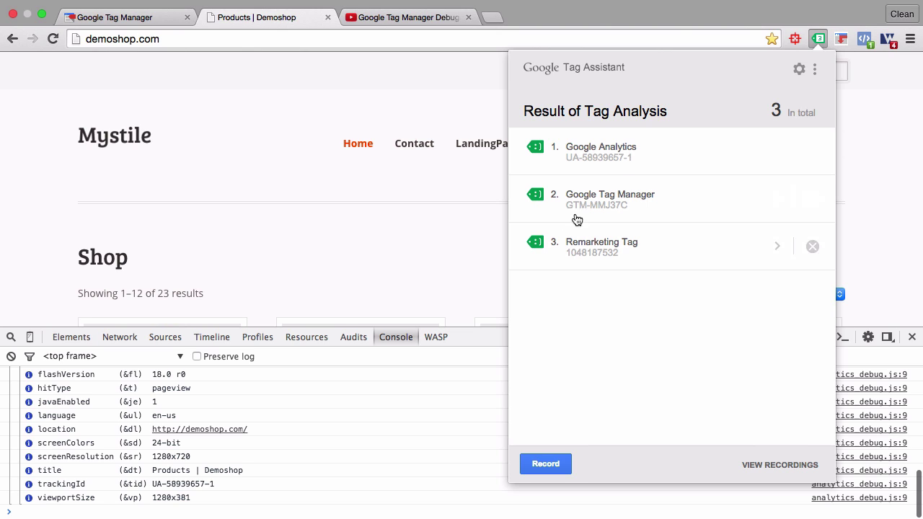
left_click(618, 172)
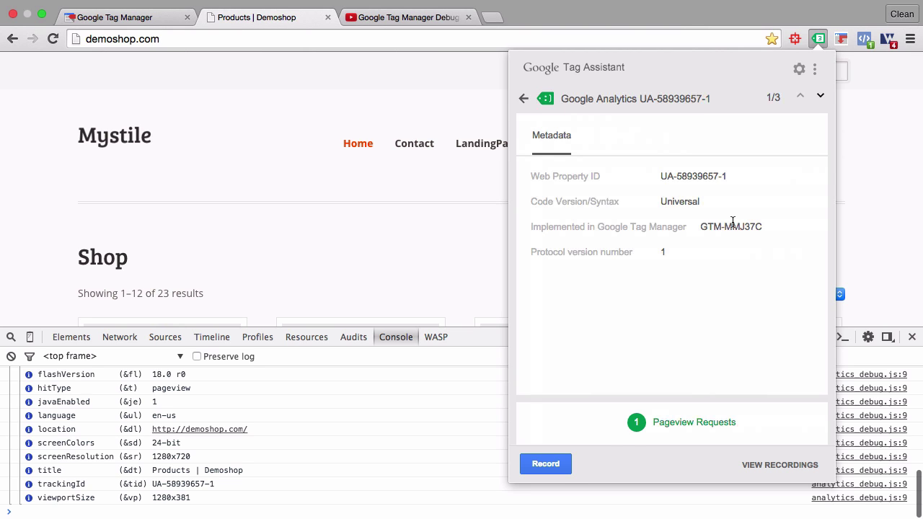
left_click(690, 425)
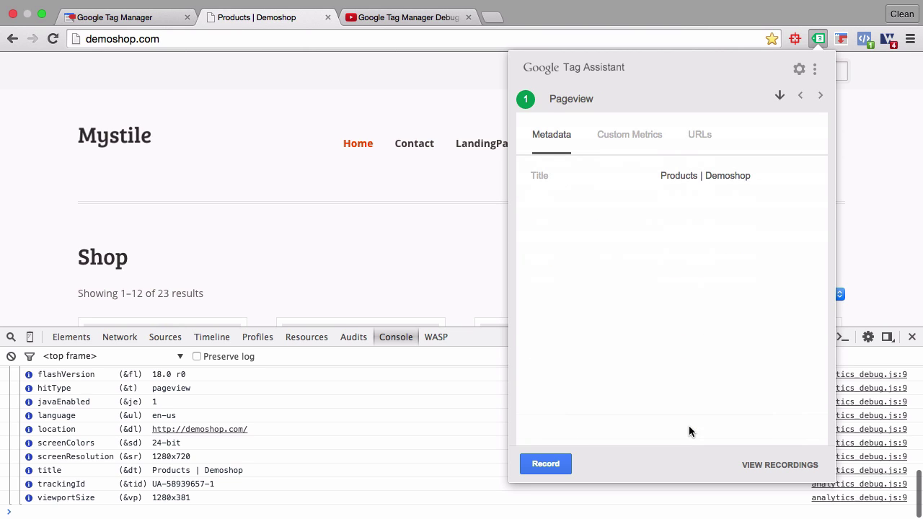
left_click(651, 138)
left_click(705, 137)
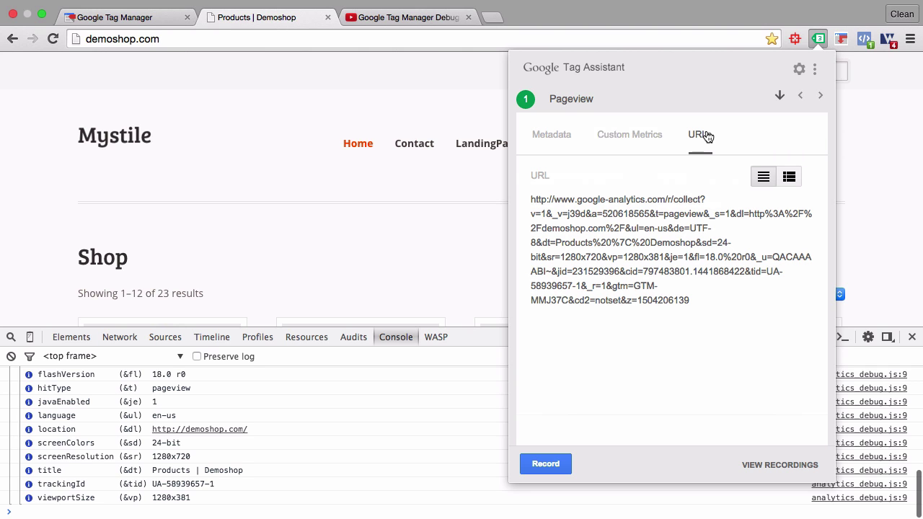
left_click(779, 95)
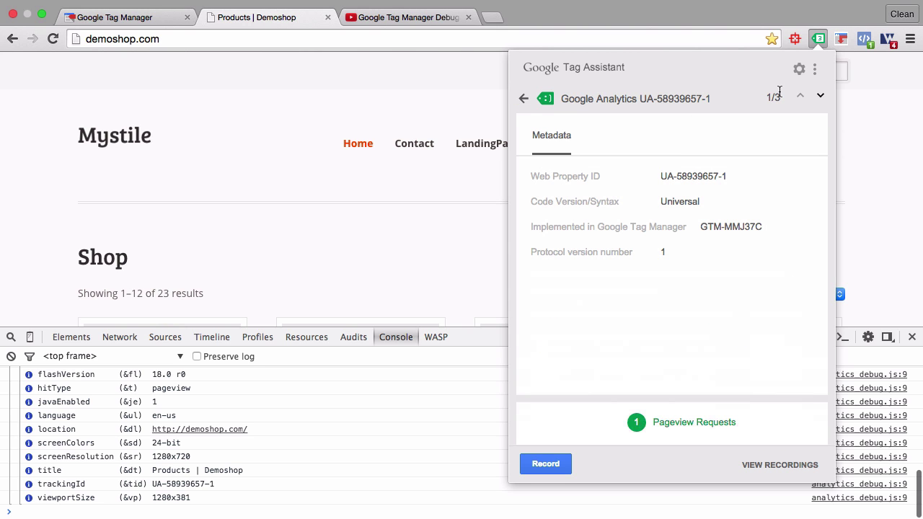
left_click(523, 100)
left_click(814, 69)
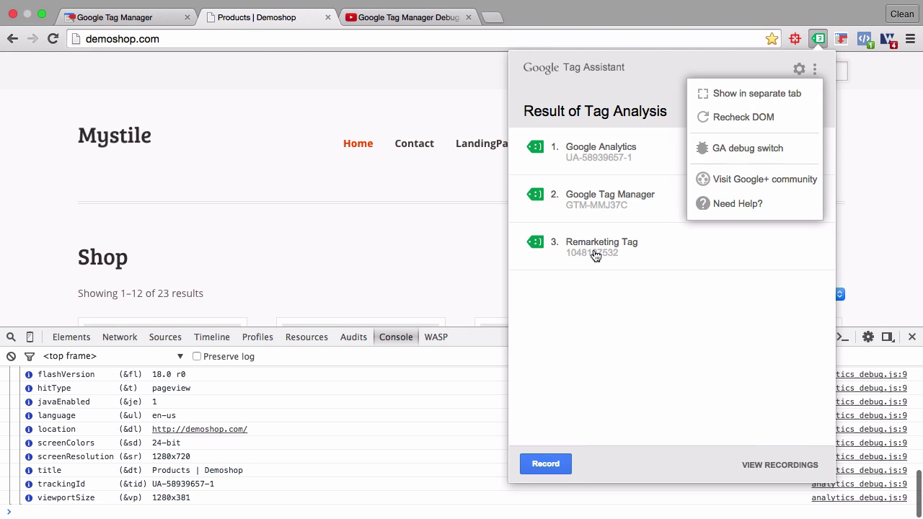
left_click(445, 286)
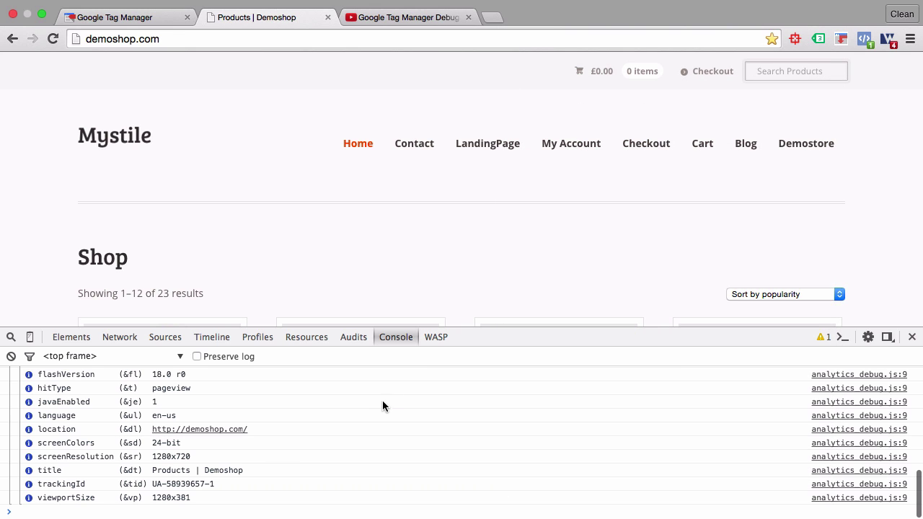
scroll(392, 394, "up", 8)
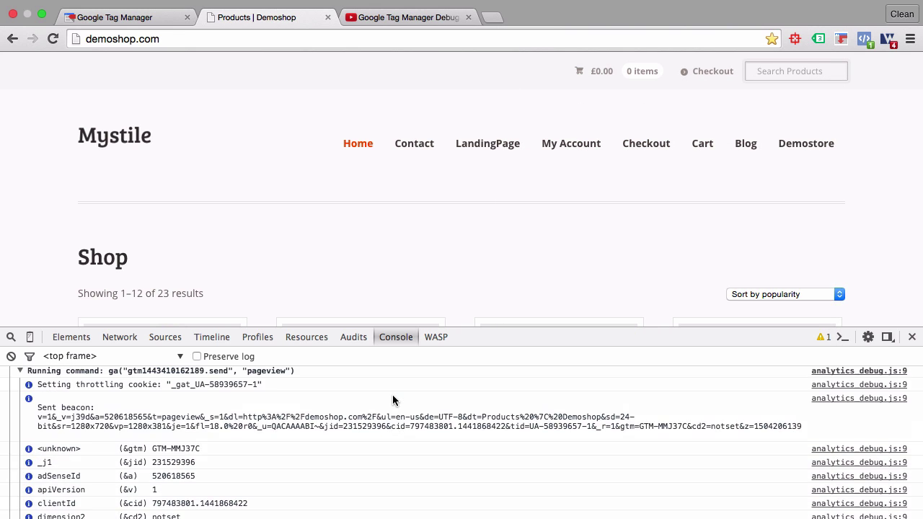
scroll(392, 399, "up", 5)
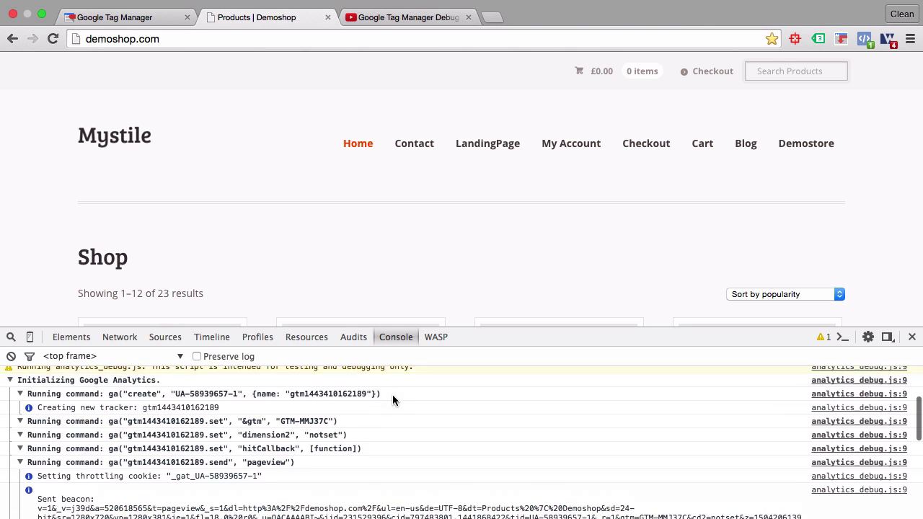
scroll(392, 400, "up", 3)
scroll(392, 394, "down", 5)
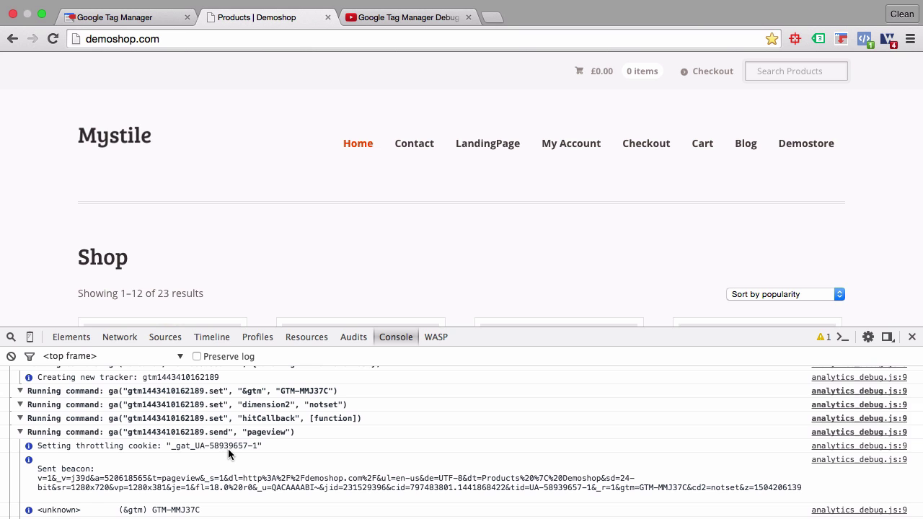
scroll(206, 392, "down", 3)
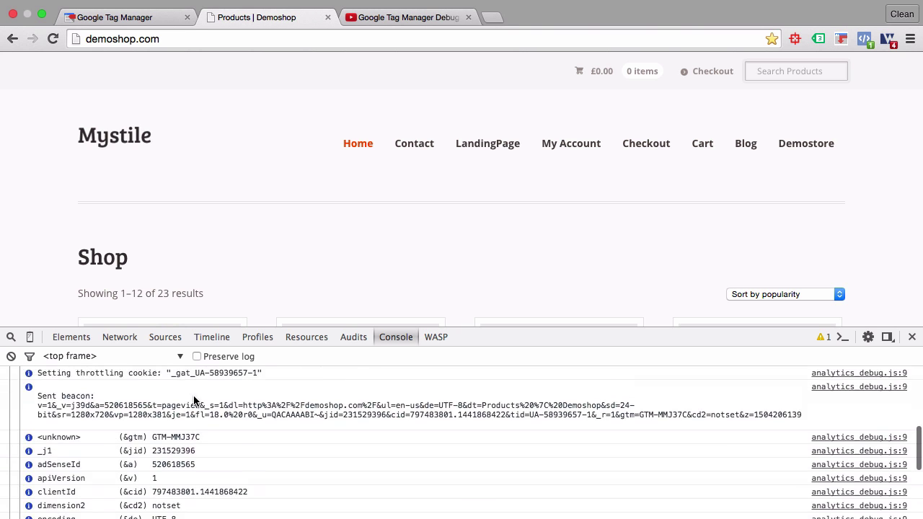
scroll(195, 401, "up", 5)
scroll(216, 412, "down", 4)
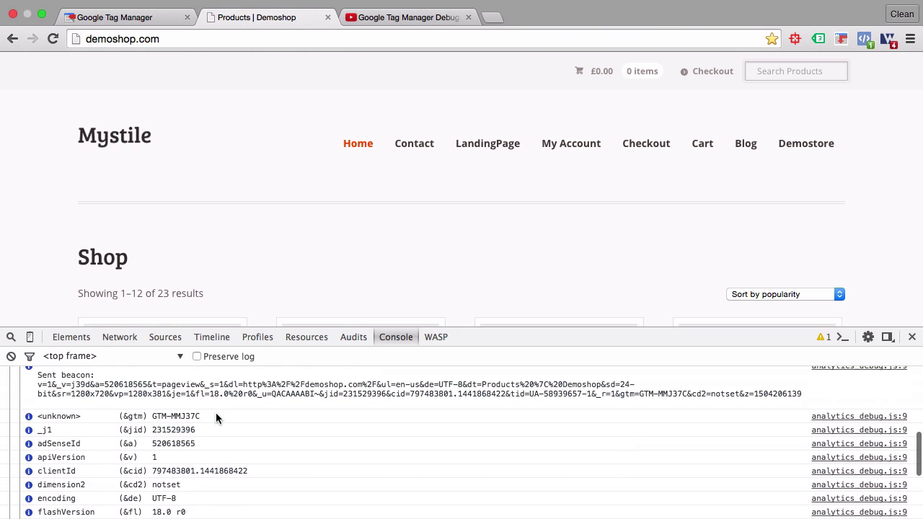
scroll(226, 432, "down", 3)
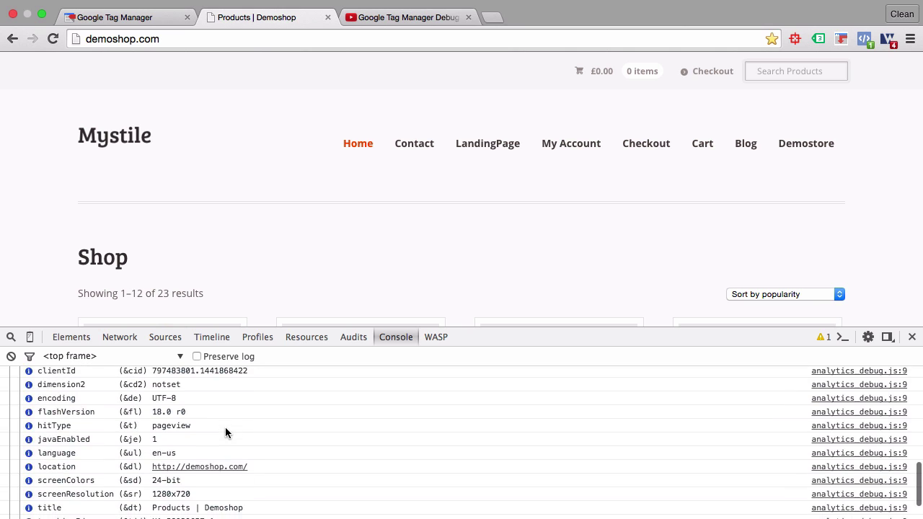
scroll(88, 490, "down", 2)
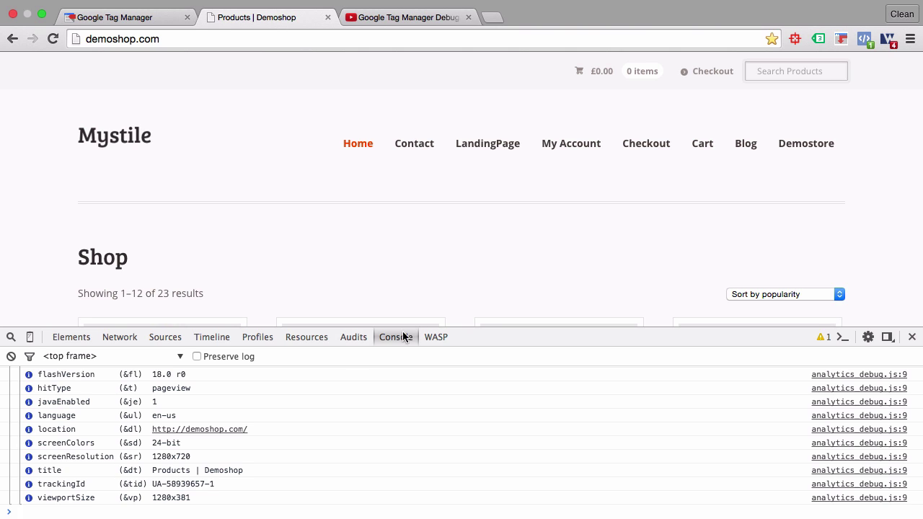
Start a Tag Assistant recording from the extension popup
left_click(824, 40)
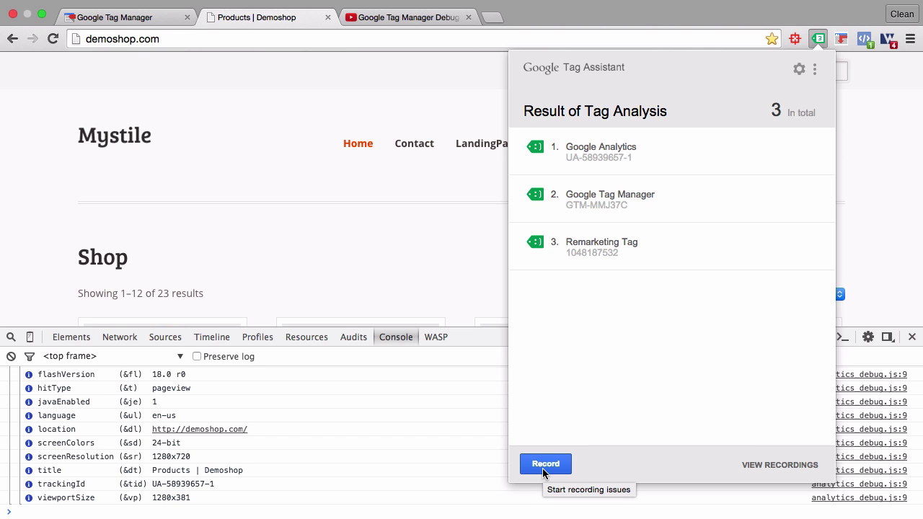
left_click(542, 465)
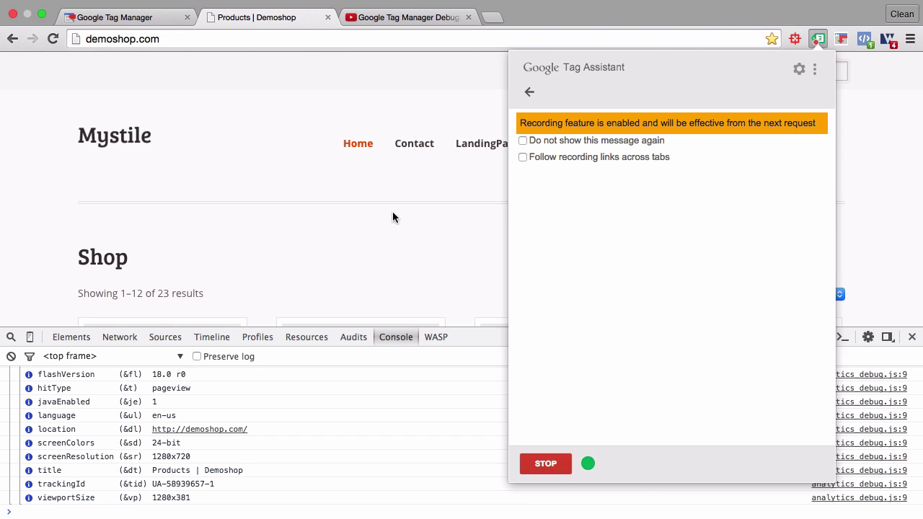
left_click(379, 195)
Open the Happy Ninja product page and add the shirt to the cart
scroll(432, 203, "down", 3)
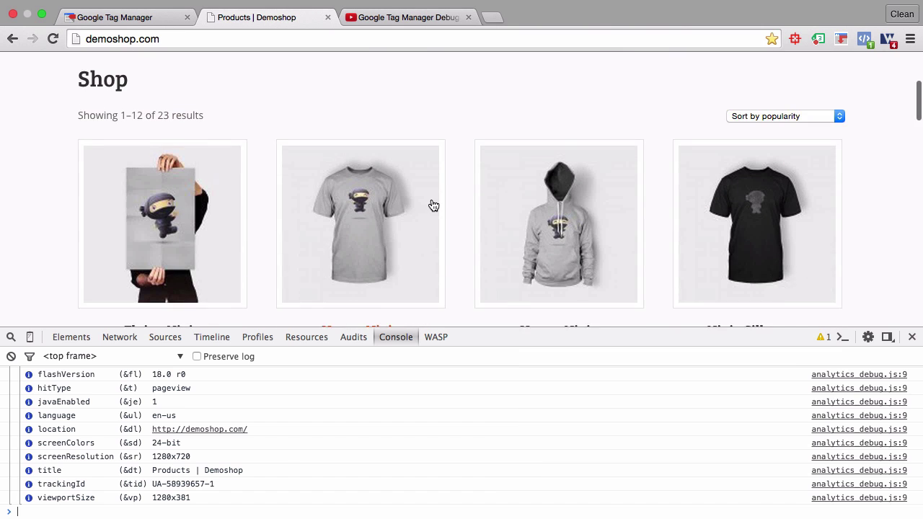
left_click(356, 203)
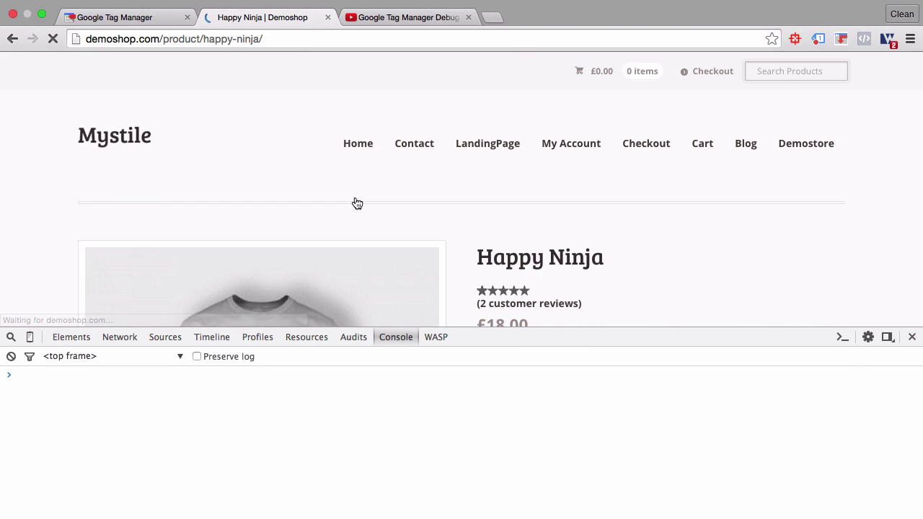
scroll(356, 204, "down", 5)
scroll(354, 203, "up", 4)
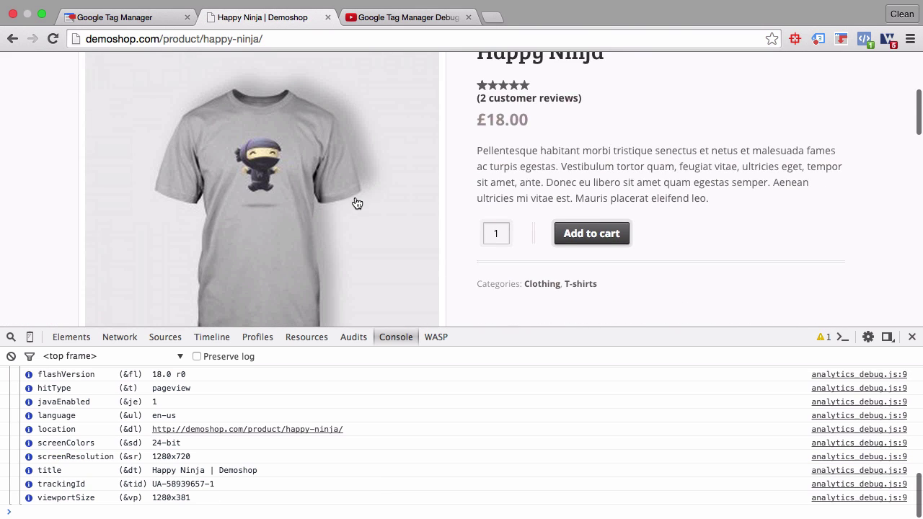
left_click(602, 235)
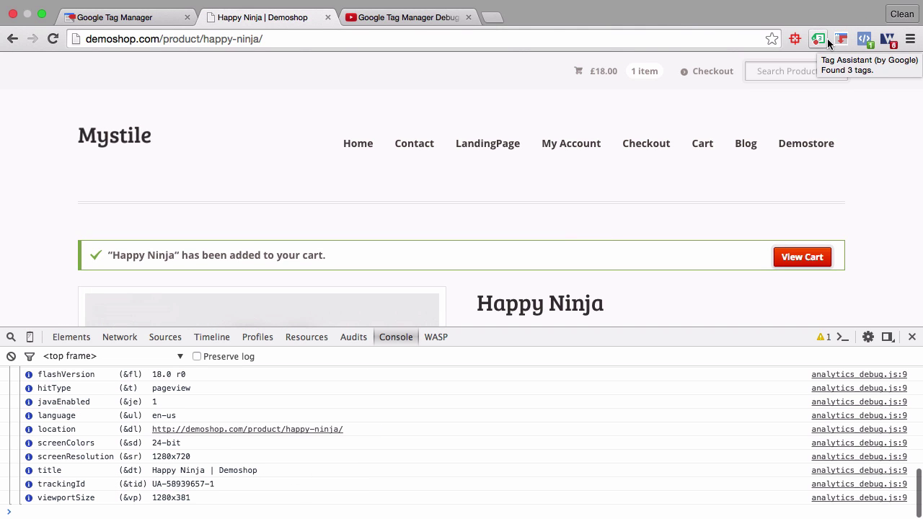
Stop the Tag Assistant recording and open its full report
left_click(826, 39)
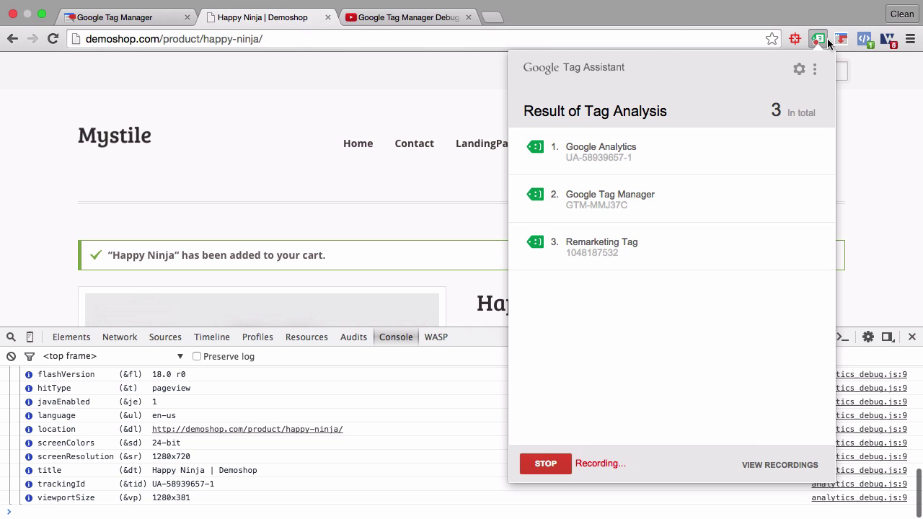
left_click(548, 463)
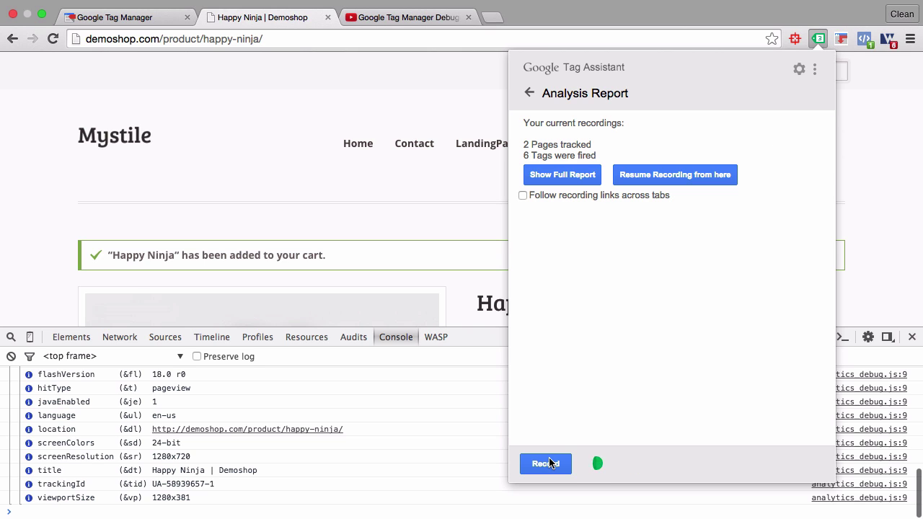
left_click(581, 186)
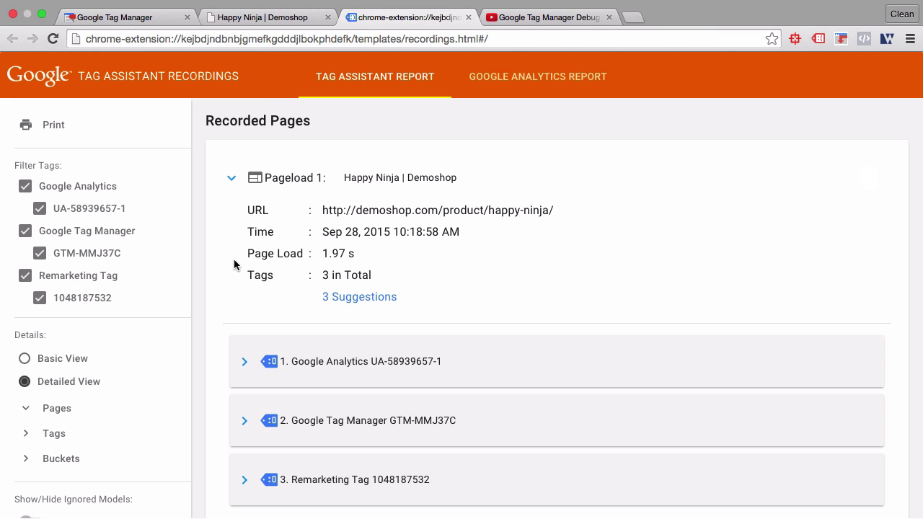
Review the tags on Pageload 1 and Pageload 2, then return to the Happy Ninja | Demoshop tab
scroll(234, 264, "down", 2)
scroll(233, 265, "down", 3)
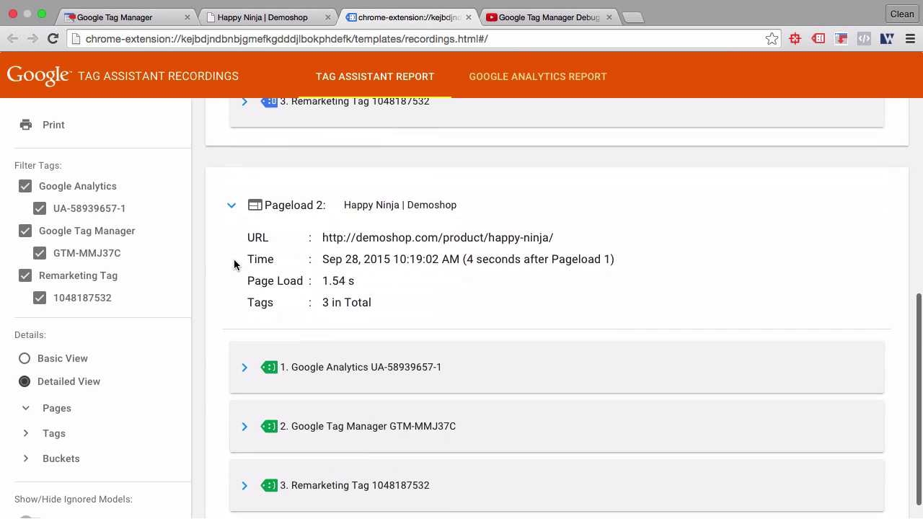
scroll(234, 265, "up", 1)
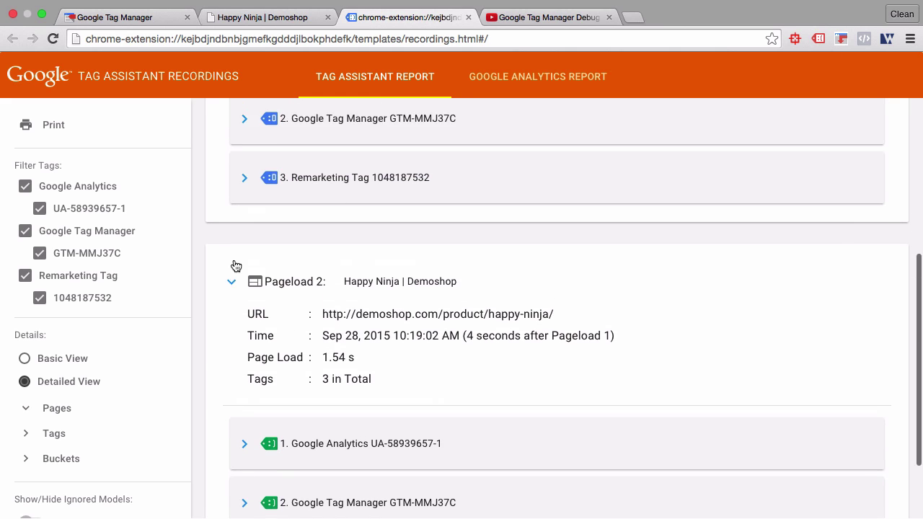
scroll(235, 265, "up", 4)
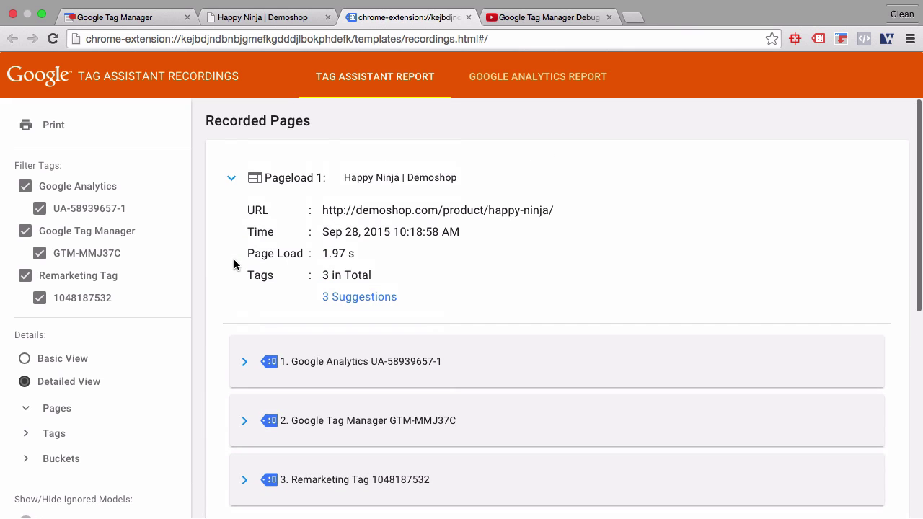
scroll(422, 225, "down", 5)
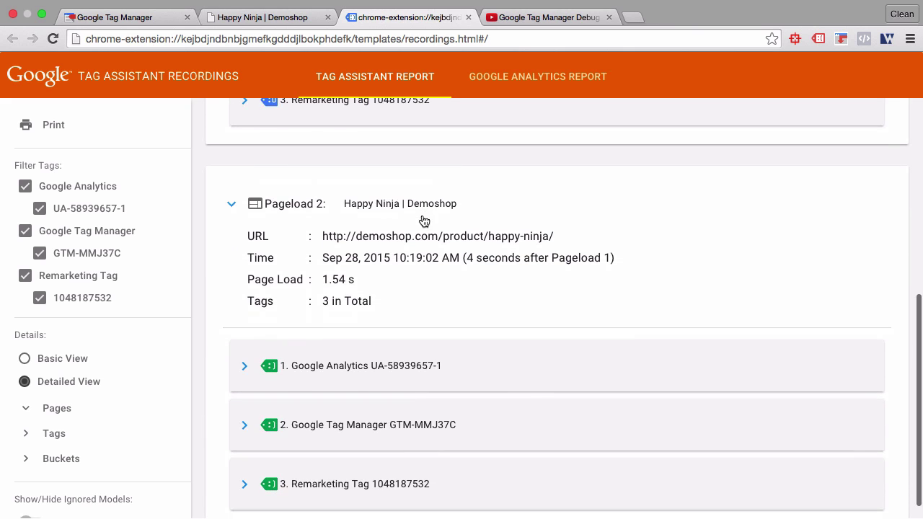
scroll(329, 390, "down", 1)
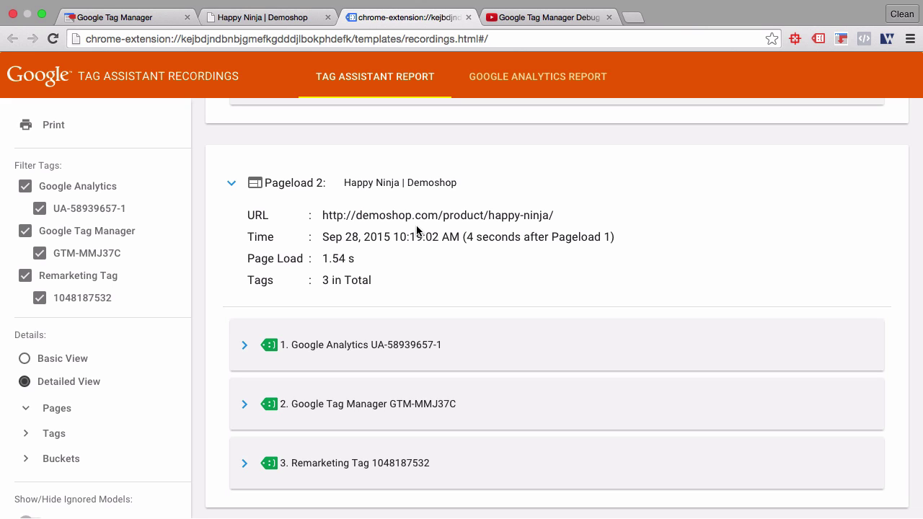
left_click(263, 19)
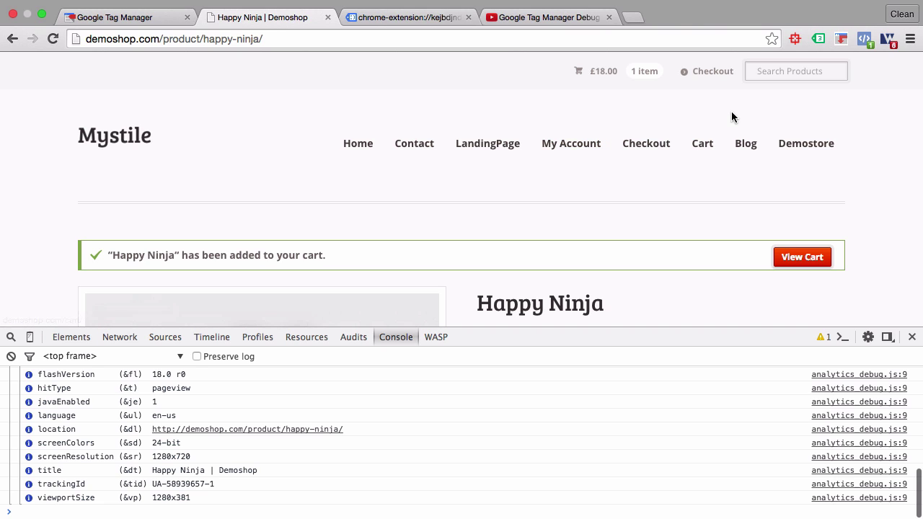
left_click(862, 39)
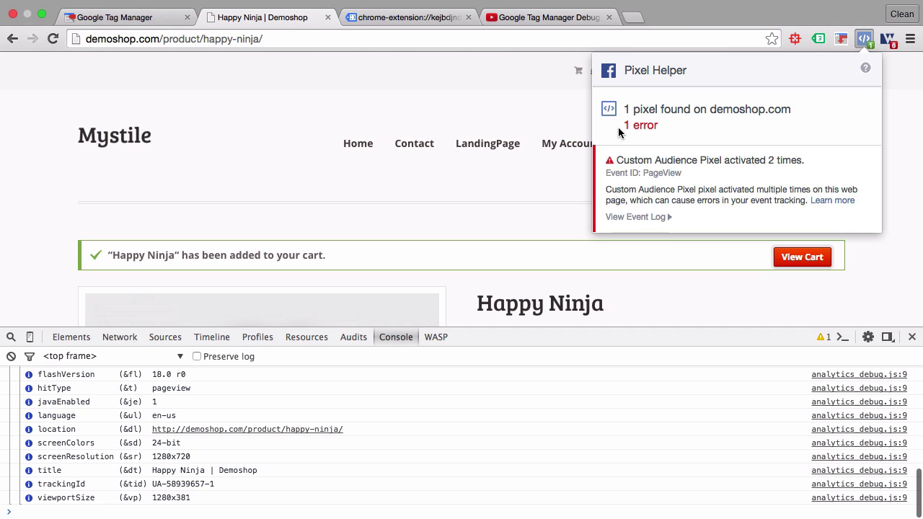
left_click(402, 99)
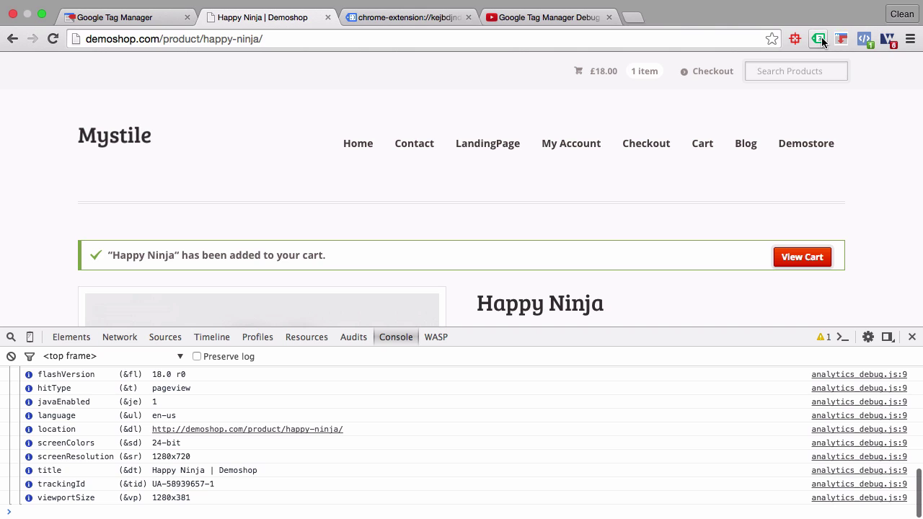
Build the WASP request map by reloading the page and enlarge the DevTools panel
left_click(435, 337)
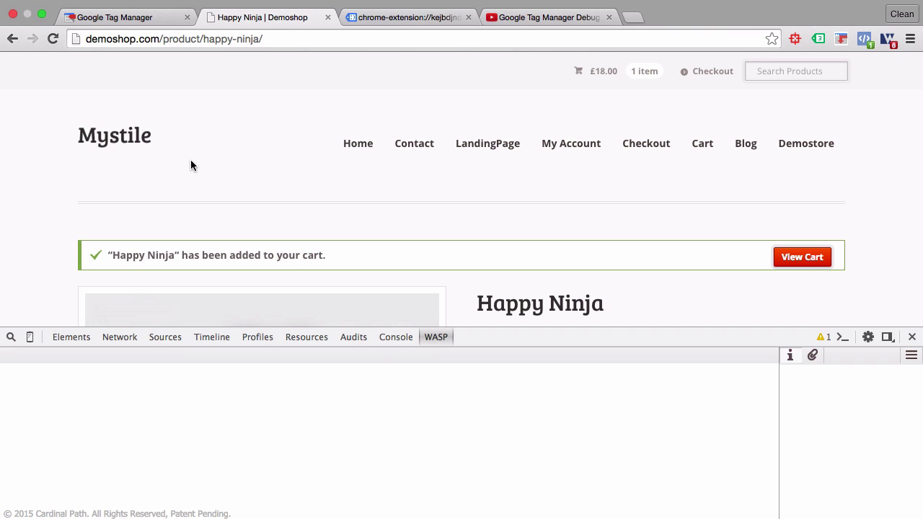
left_click(53, 39)
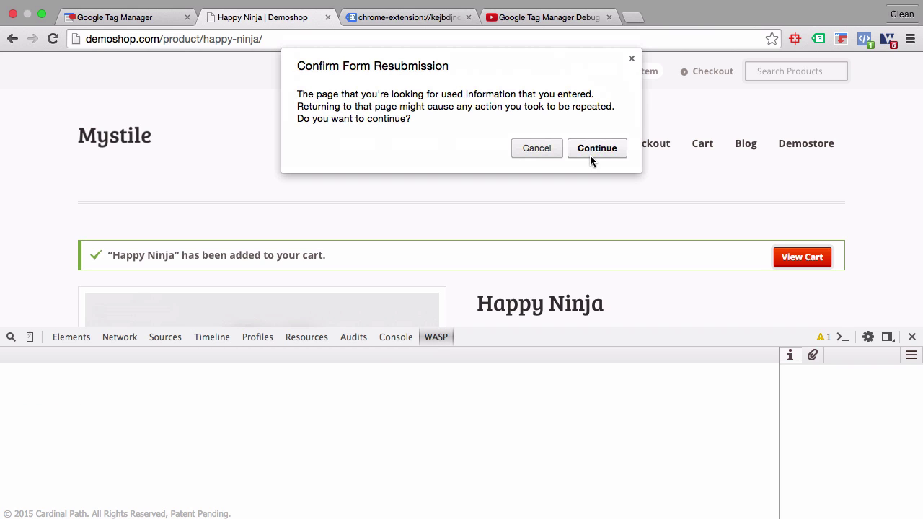
left_click(591, 149)
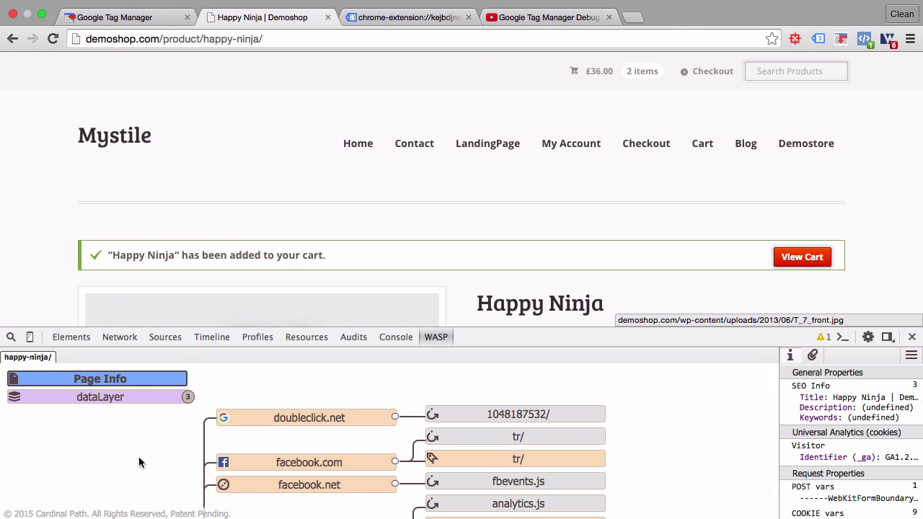
scroll(138, 457, "down", 2)
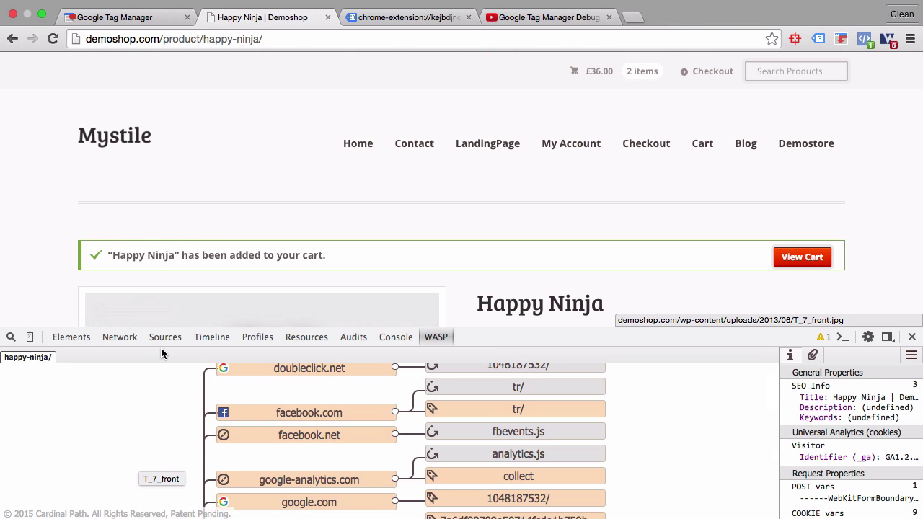
left_click_drag(162, 346, 199, 148)
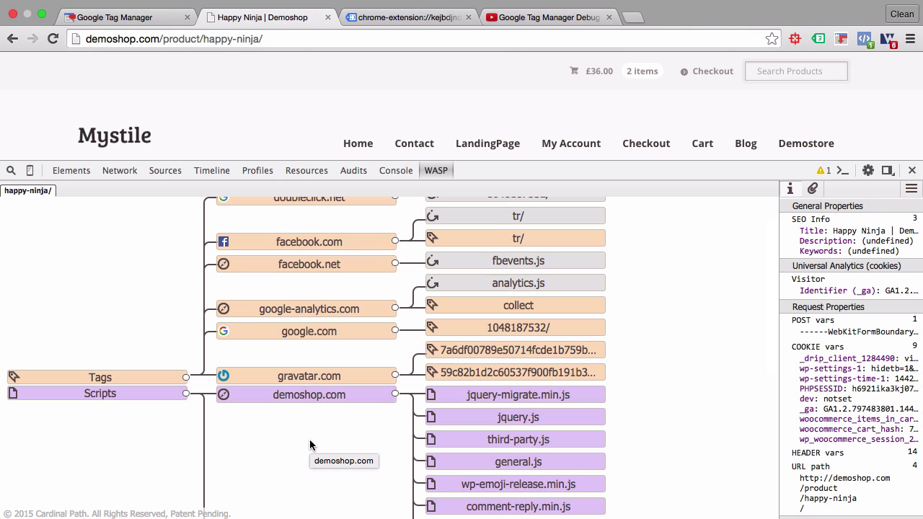
scroll(309, 444, "down", 5)
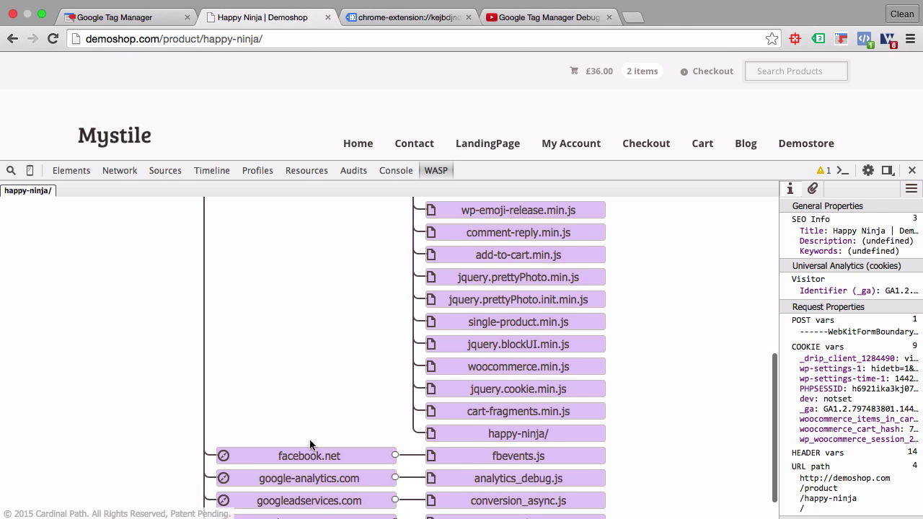
scroll(309, 445, "down", 1)
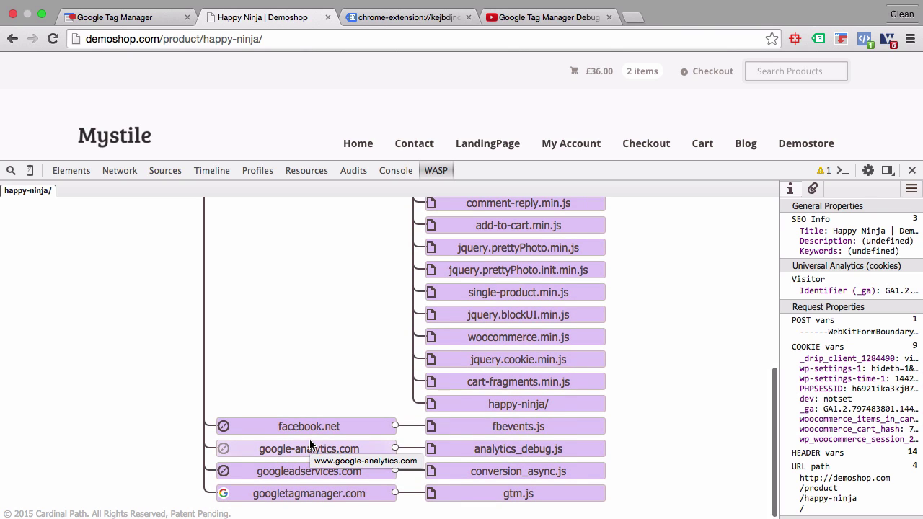
Inspect the gtm.js, analytics.js and collect nodes, showing the pageview hit's 22 parameters
left_click(495, 497)
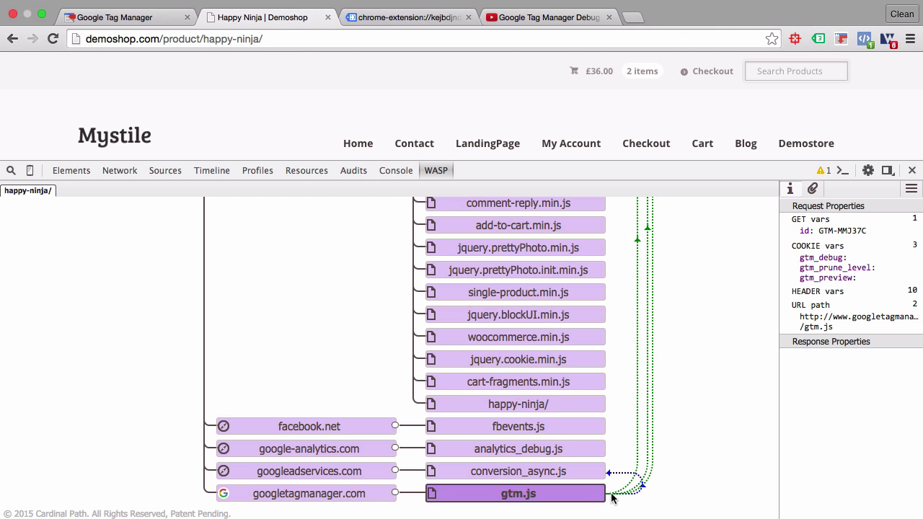
scroll(647, 487, "up", 3)
scroll(646, 487, "up", 9)
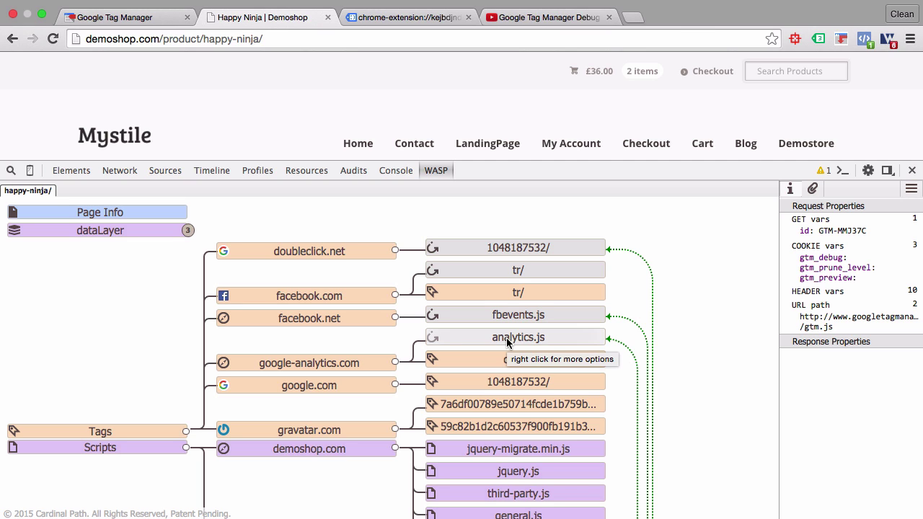
left_click(506, 340)
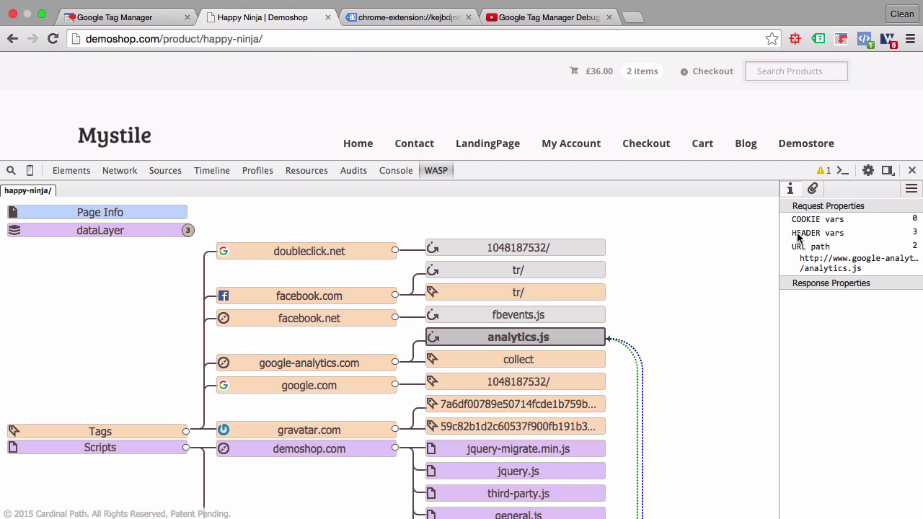
left_click(582, 359)
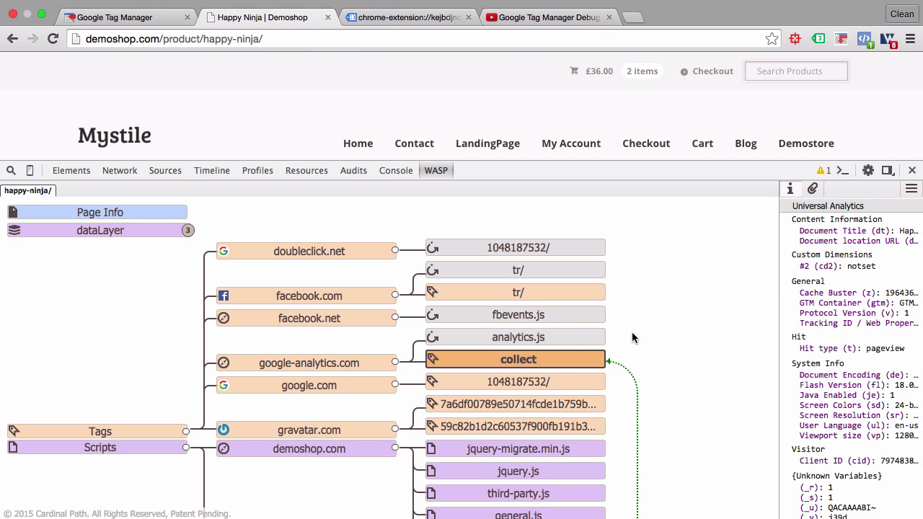
left_click(570, 359)
scroll(809, 382, "down", 5)
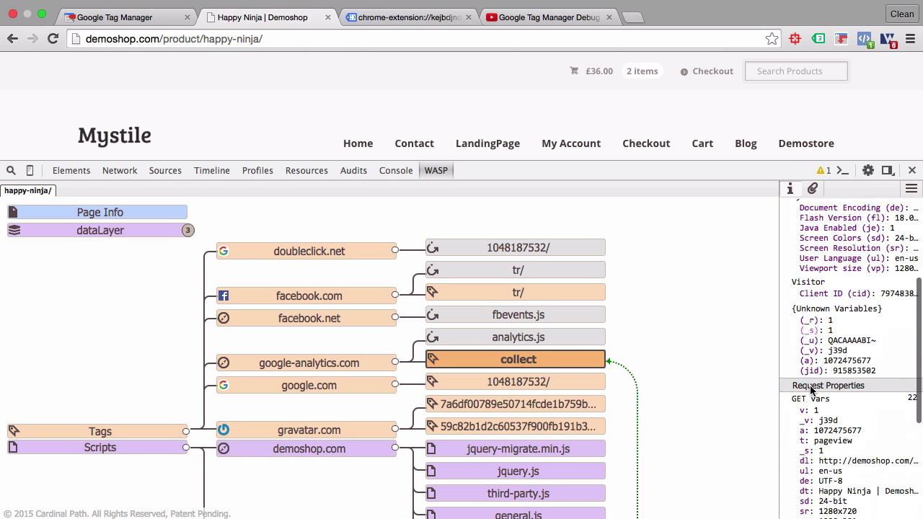
scroll(793, 361, "up", 1)
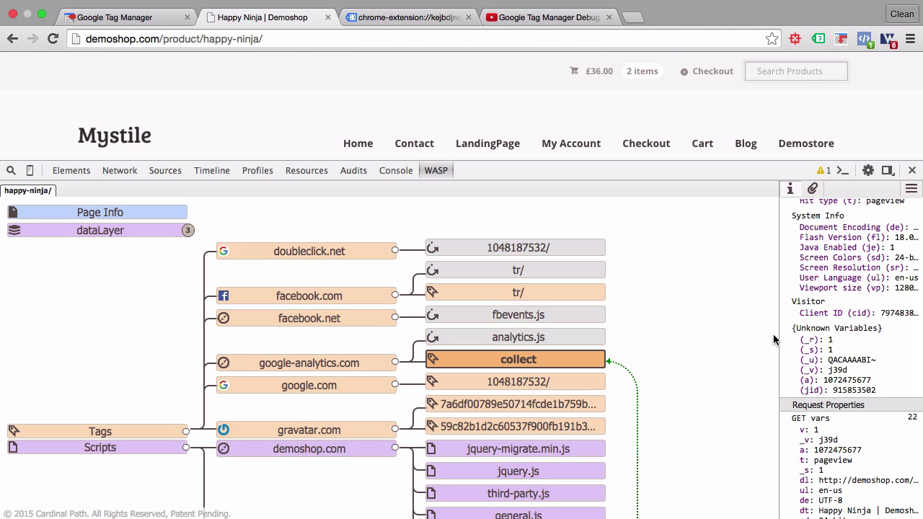
Check the analytics debug log, expand the WASP dataLayer node, then close DevTools
left_click(390, 170)
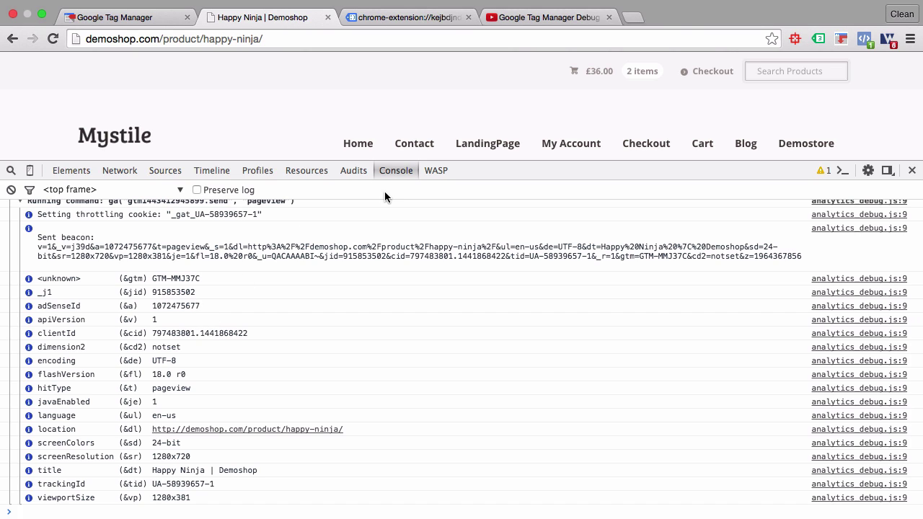
left_click(426, 175)
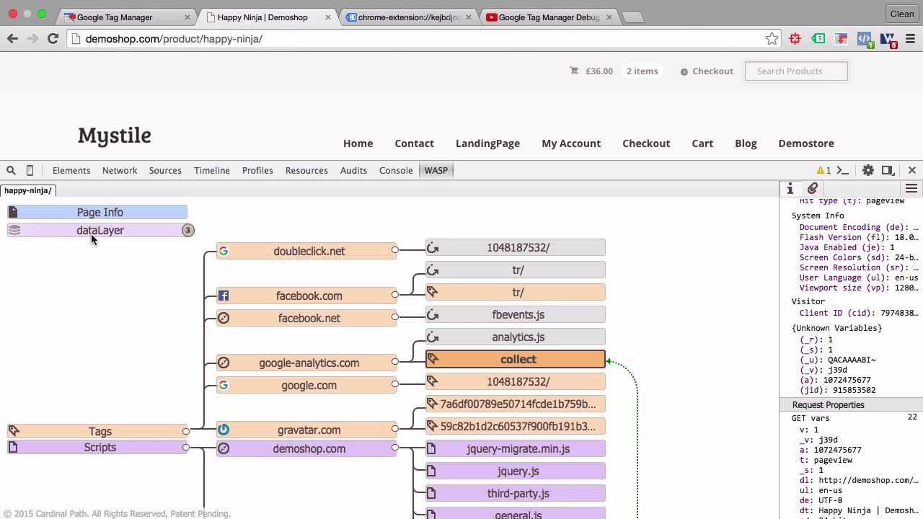
left_click(116, 229)
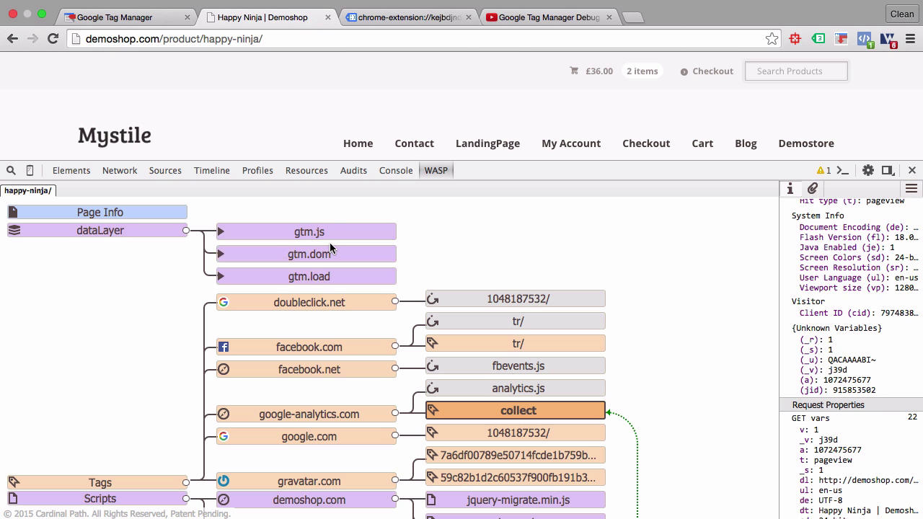
left_click(912, 171)
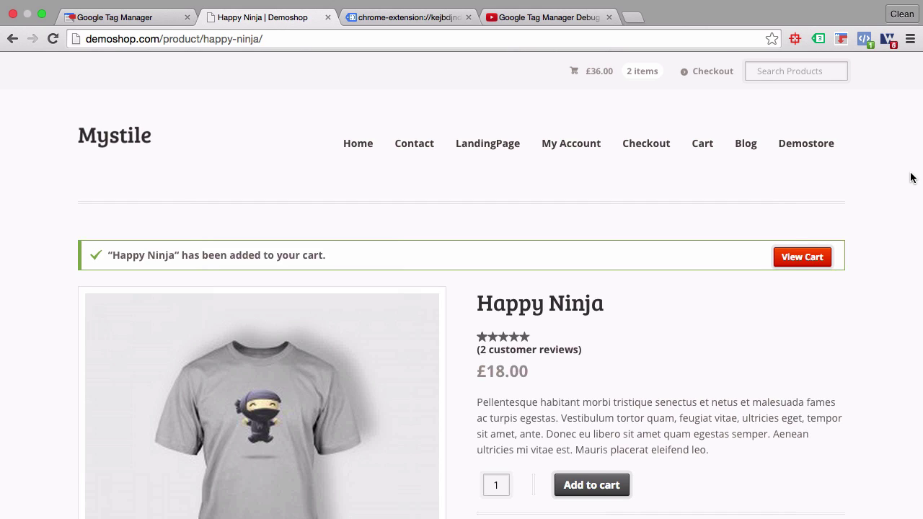
Start Preview mode for the container from the GTM Publish dropdown
left_click(794, 39)
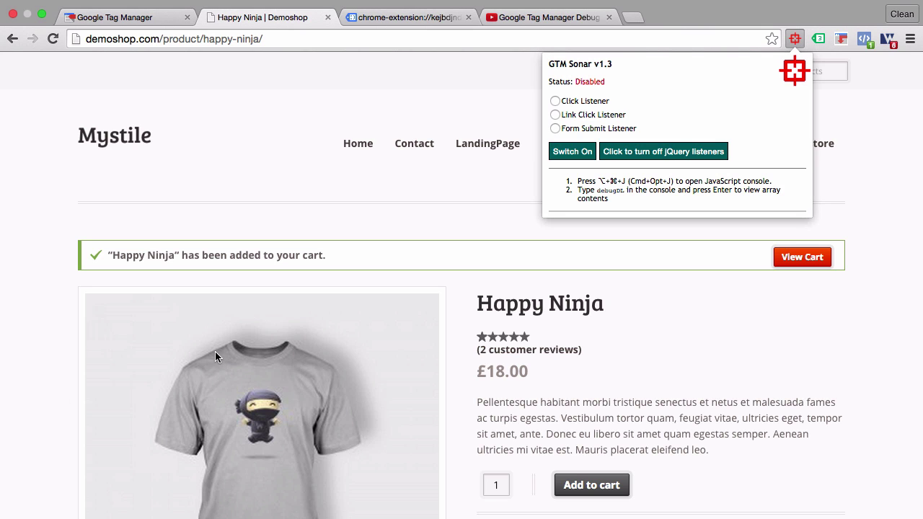
left_click(143, 16)
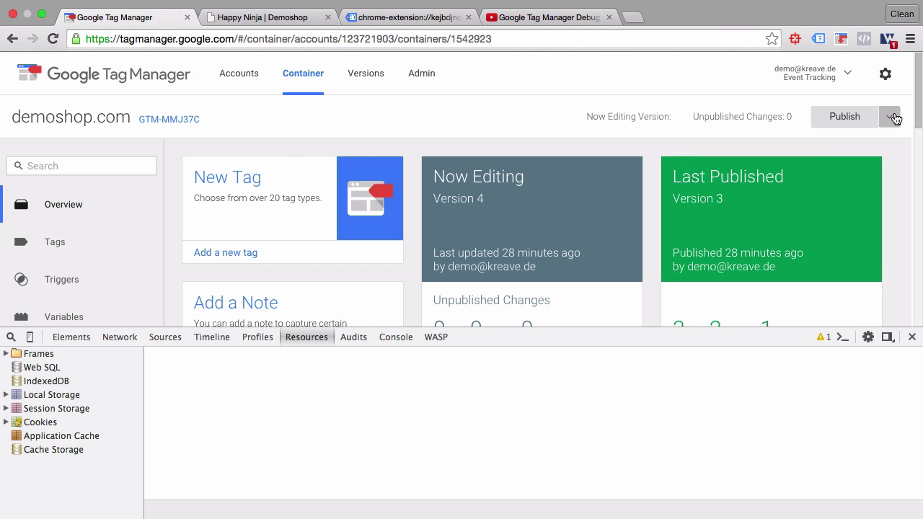
left_click(894, 119)
left_click(204, 239)
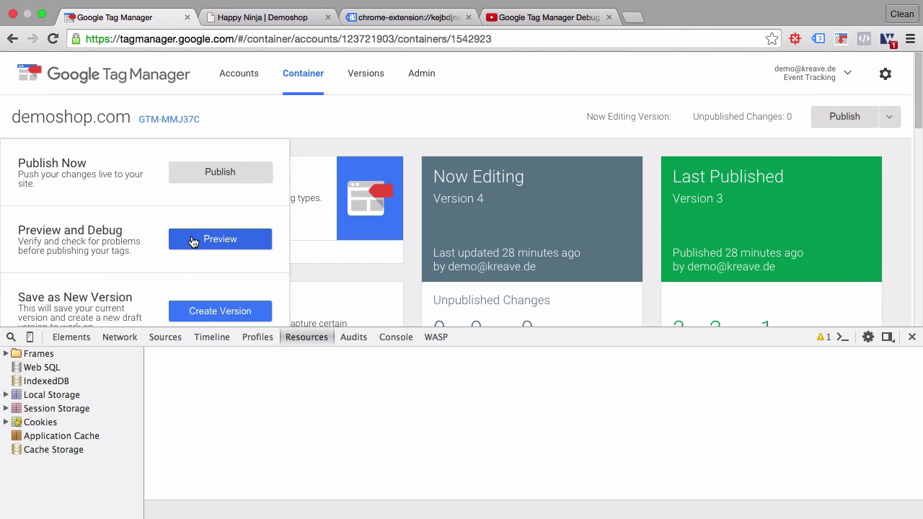
Reload the Happy Ninja page, resubmit it, and go to the Contact page
left_click(273, 24)
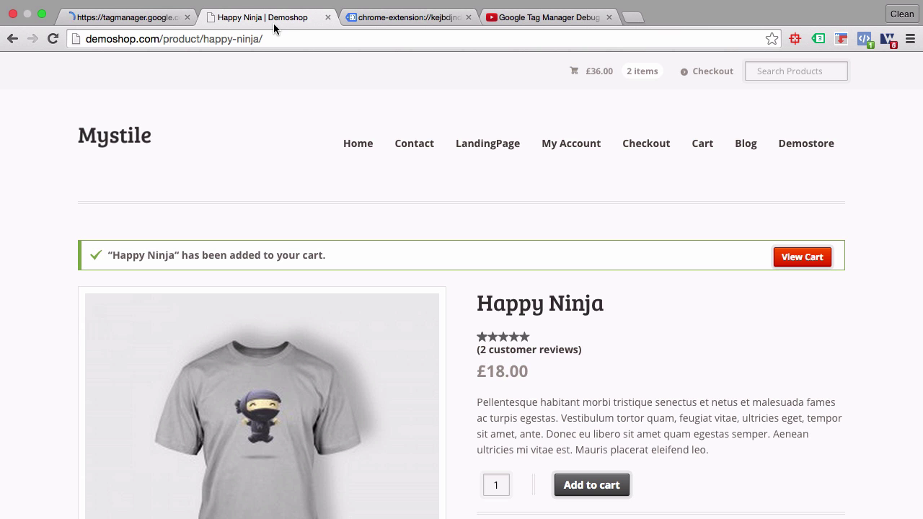
key("super+r")
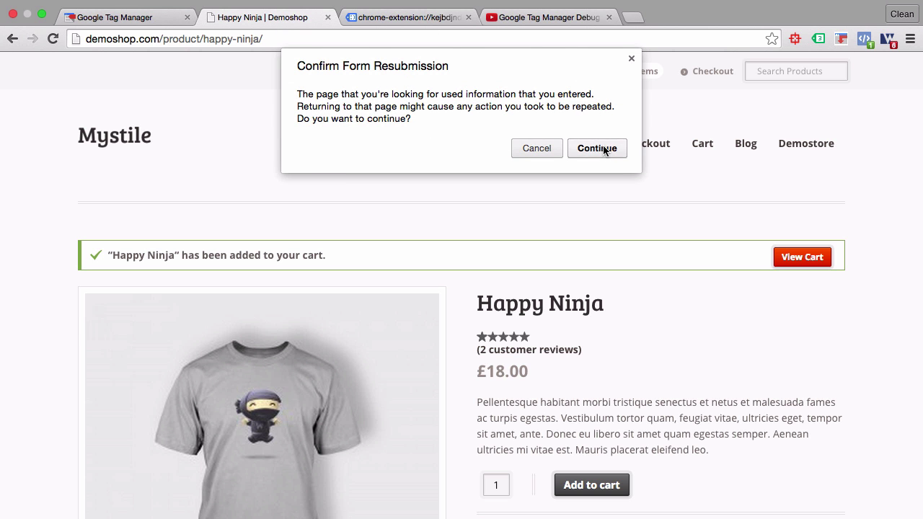
left_click(597, 147)
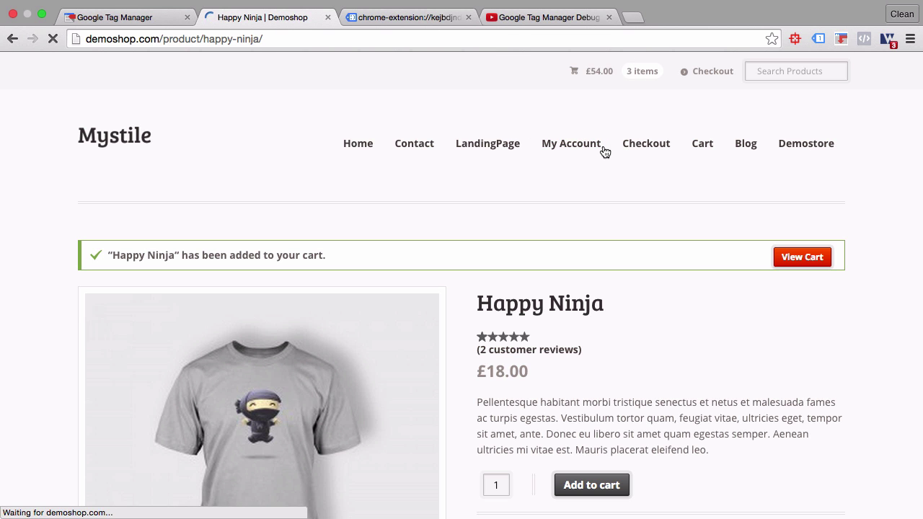
left_click(424, 142)
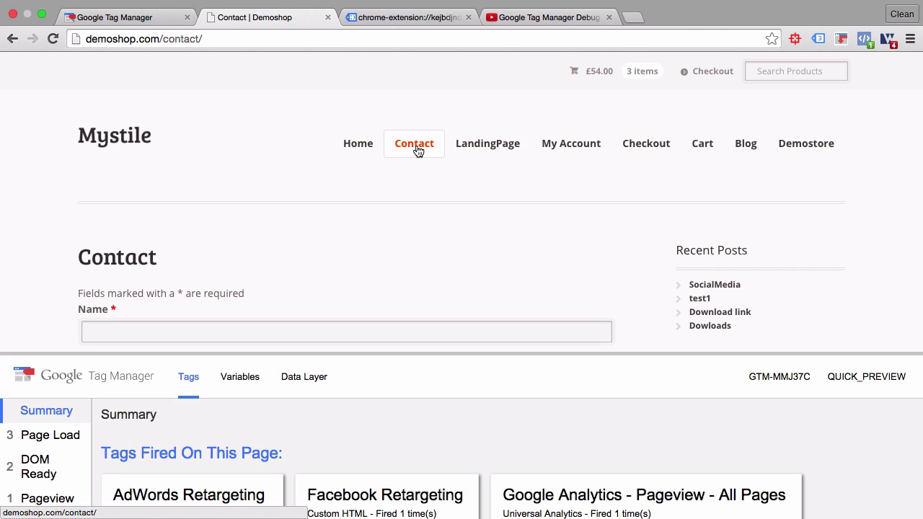
left_click(795, 40)
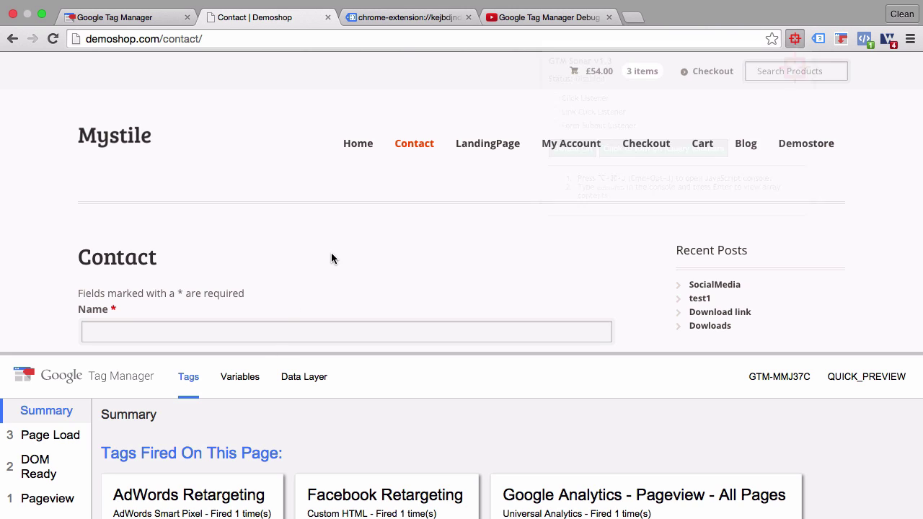
Switch on GTM Sonar's Click Listener
left_click(417, 147)
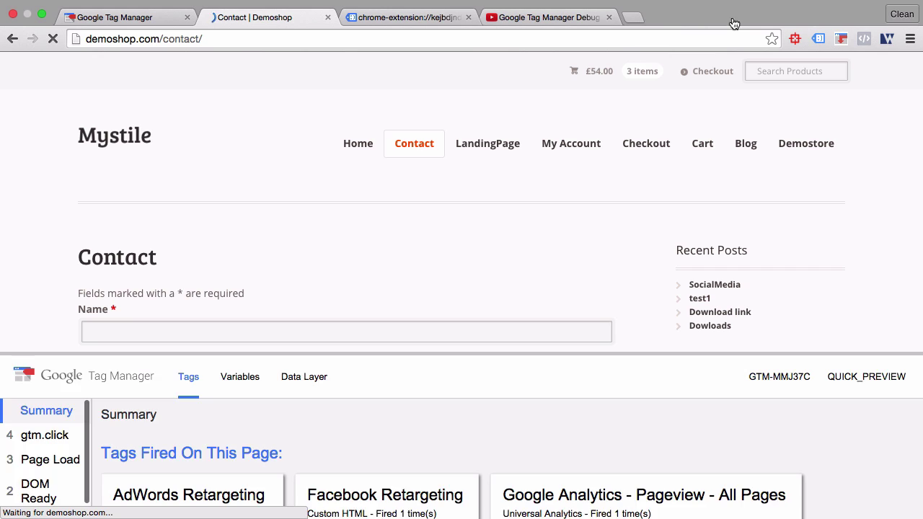
left_click(794, 39)
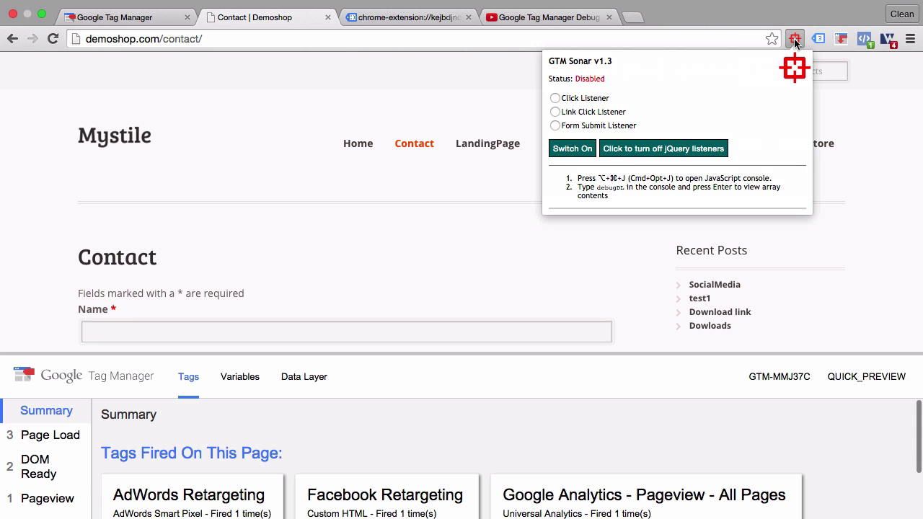
left_click(554, 98)
left_click(566, 148)
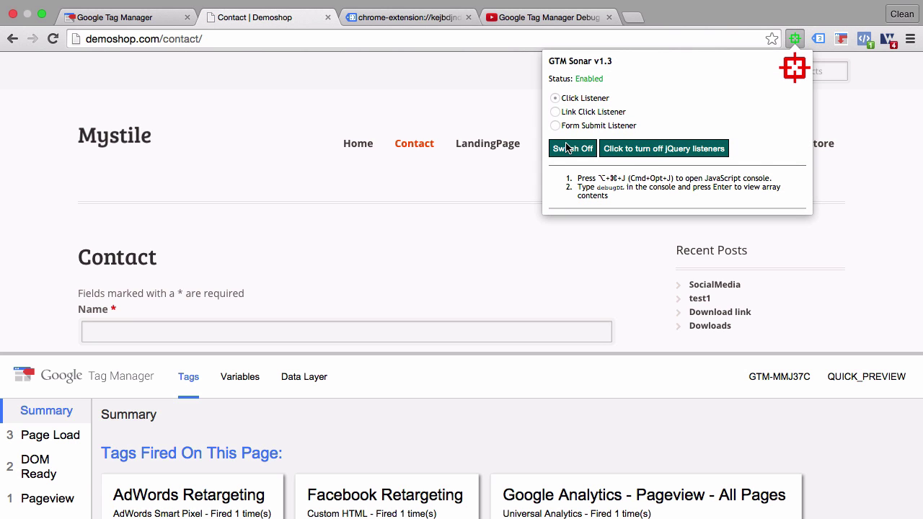
left_click(431, 202)
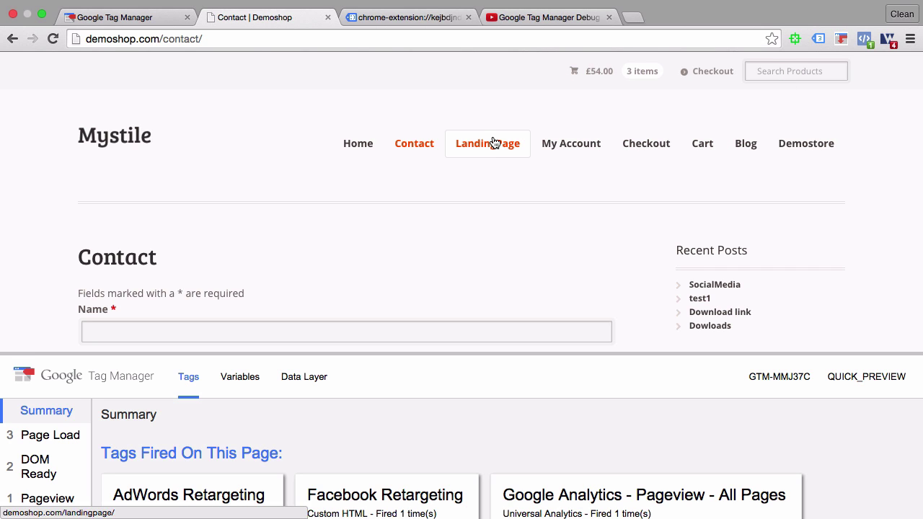
Click the LandingPage link and inspect the gtm.click event's variables and data layer
left_click(495, 144)
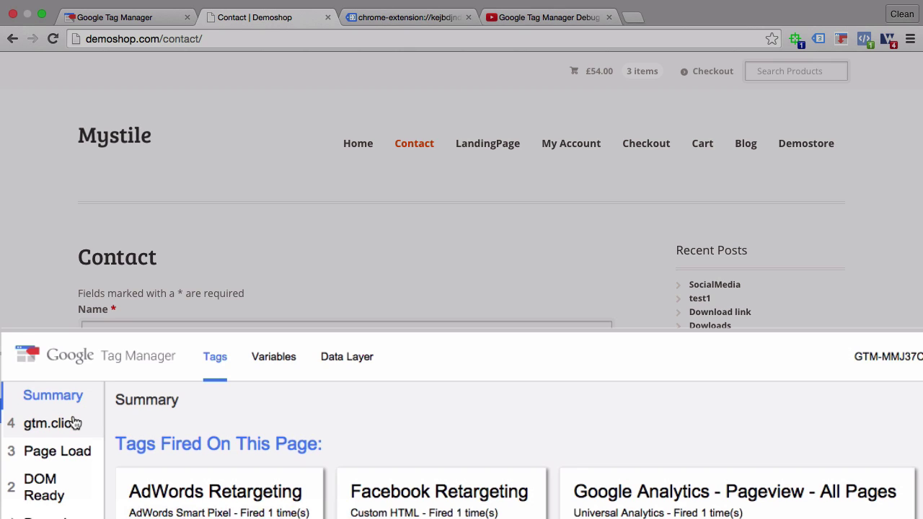
left_click(76, 423)
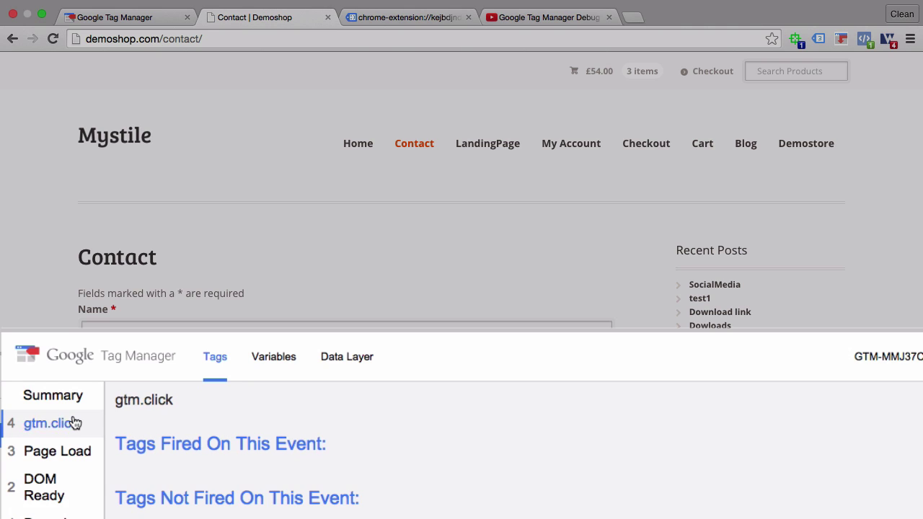
left_click(299, 369)
left_click(352, 364)
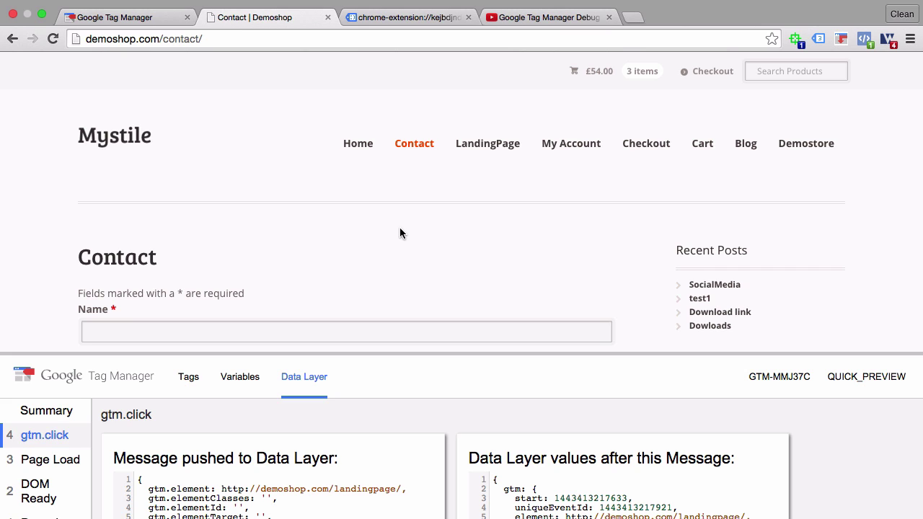
left_click(841, 40)
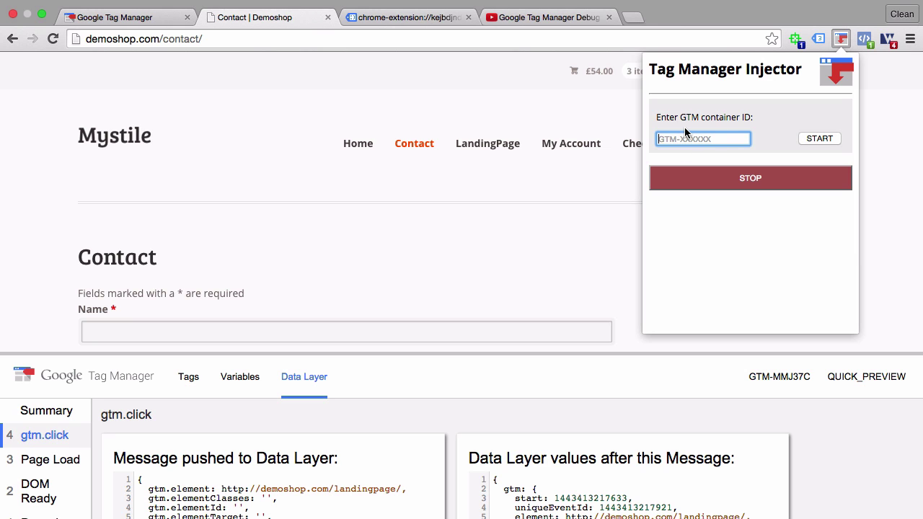
Copy the container ID GTM-MMJ37C from the Tag Manager container page
left_click(424, 124)
left_click(124, 21)
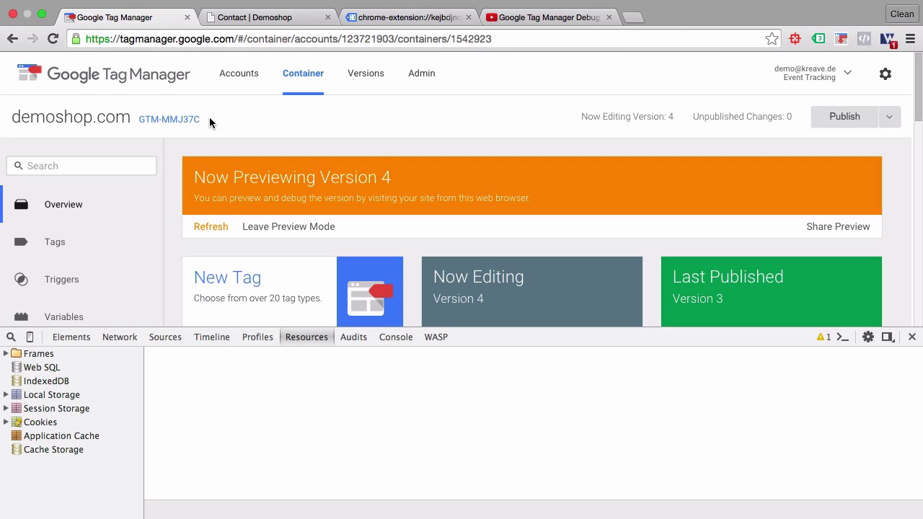
left_click_drag(209, 122, 141, 119)
key("ctrl+c")
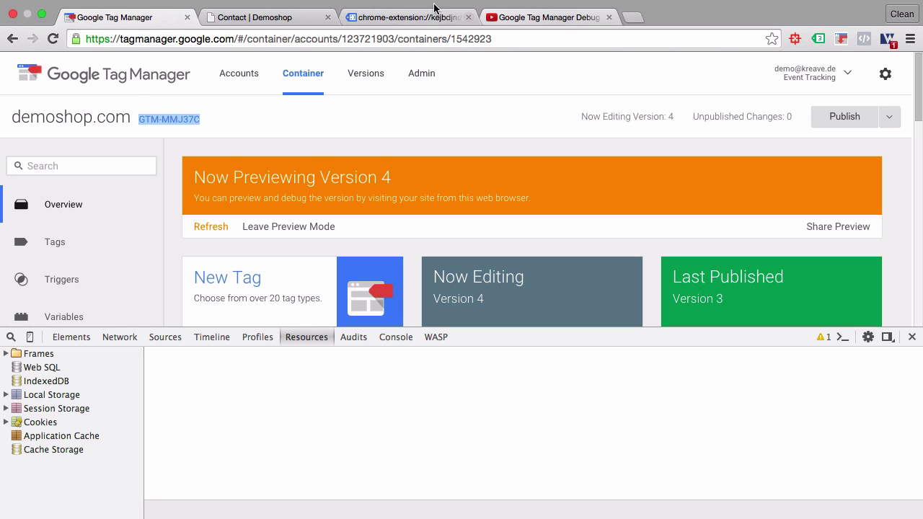
Inject GTM-MMJ37C into the shop's Contact page with Tag Manager Injector
left_click(274, 16)
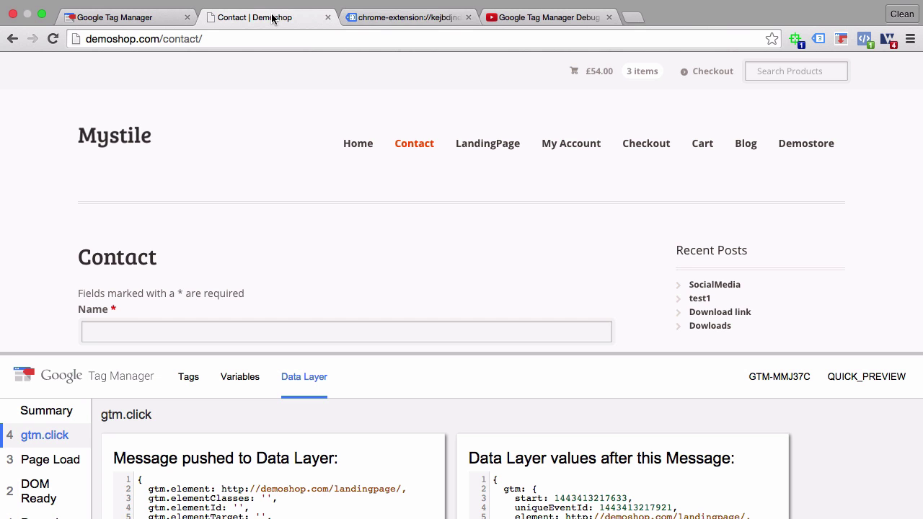
left_click(840, 38)
key("ctrl+v")
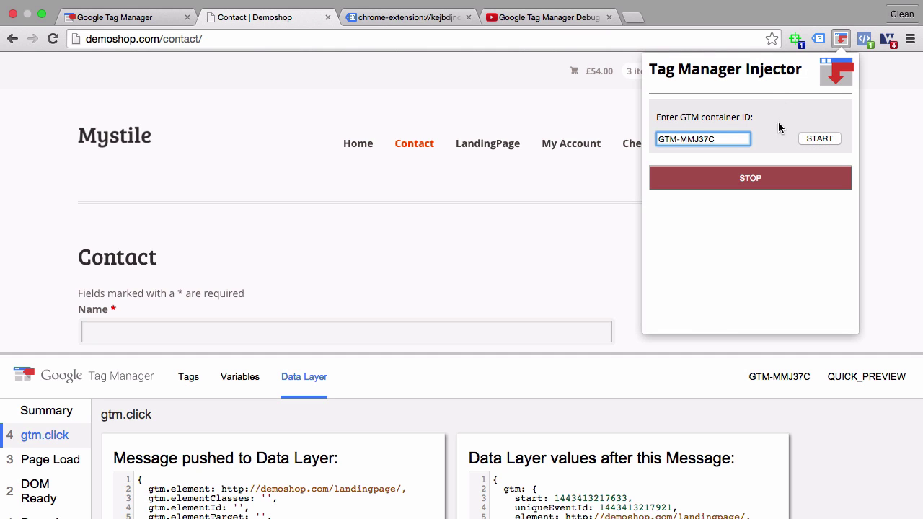
left_click(819, 139)
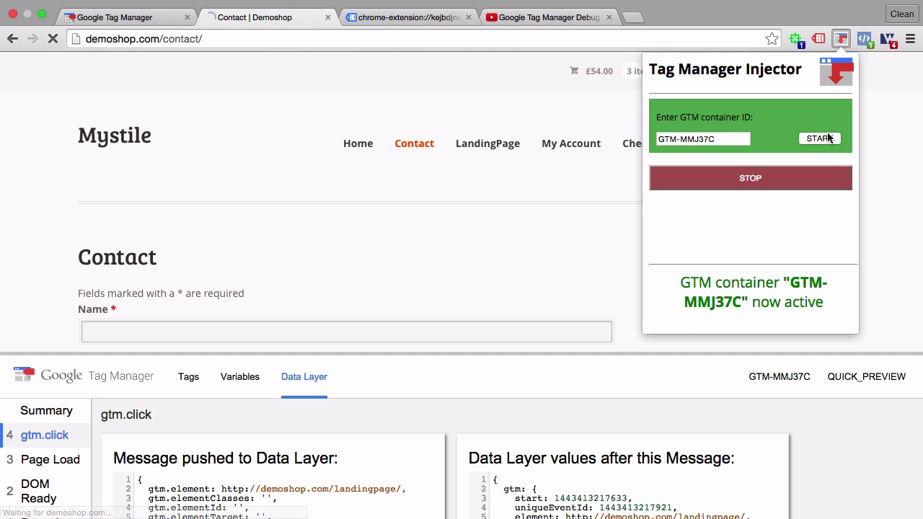
left_click(909, 145)
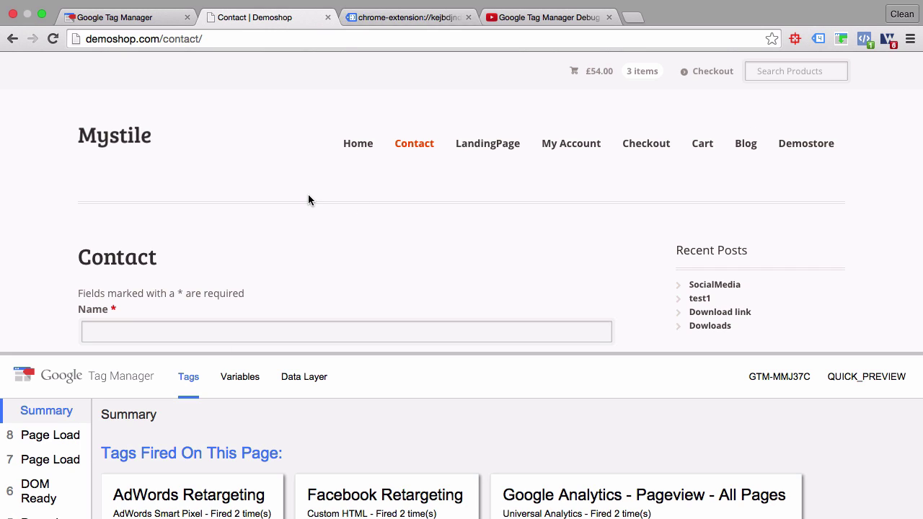
left_click(299, 41)
Load google.com and drag the Tag Manager debug panel's top edge up to enlarge it
type("google.com")
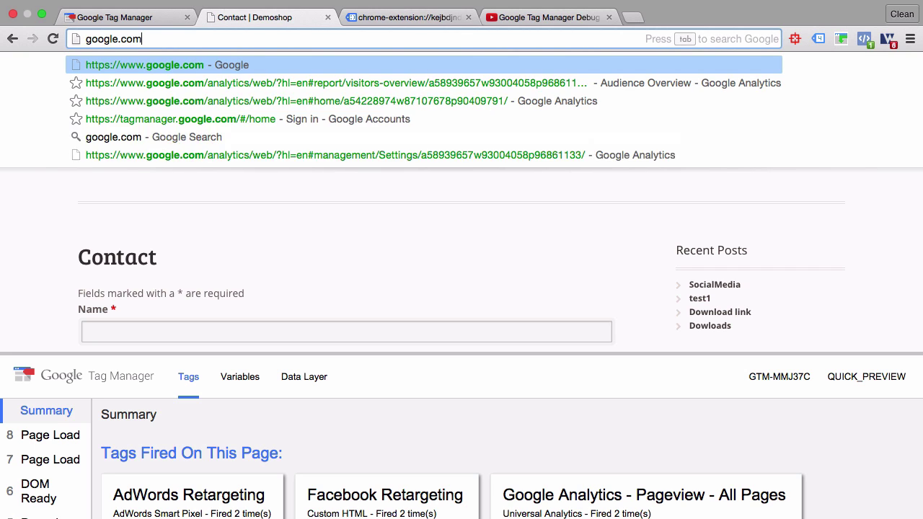
key("Return")
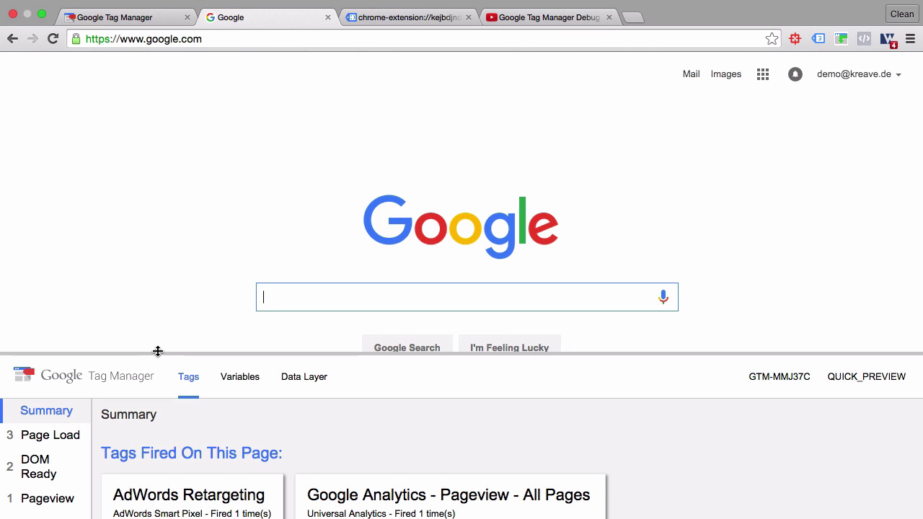
left_click_drag(158, 352, 146, 327)
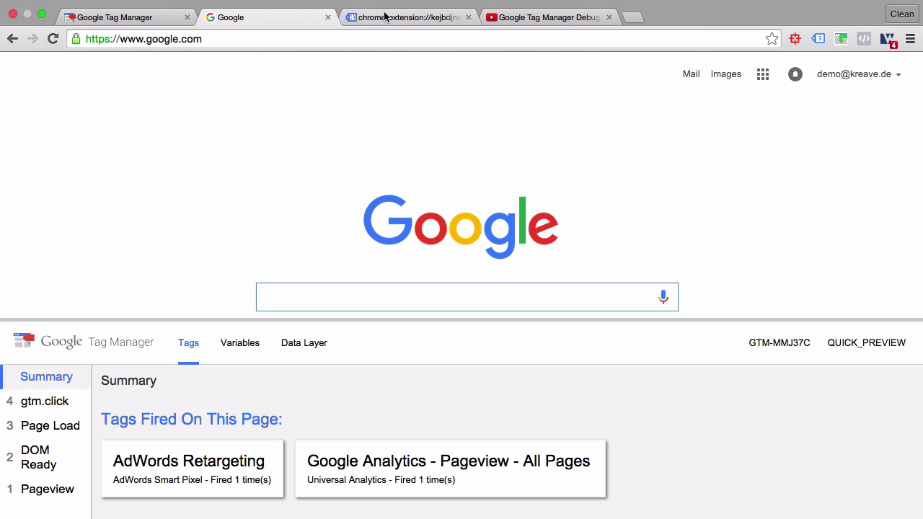
Reload the Tag Manager debug video page and pause the video
left_click(510, 20)
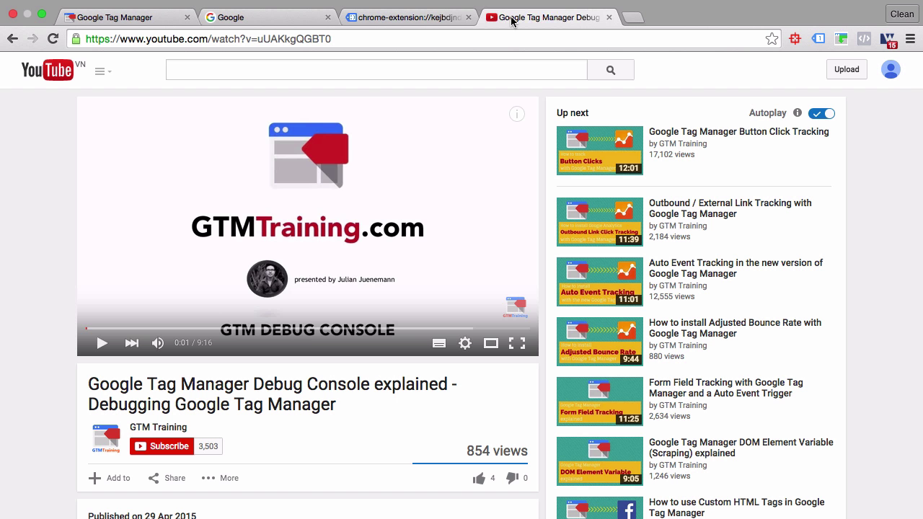
key("super+r")
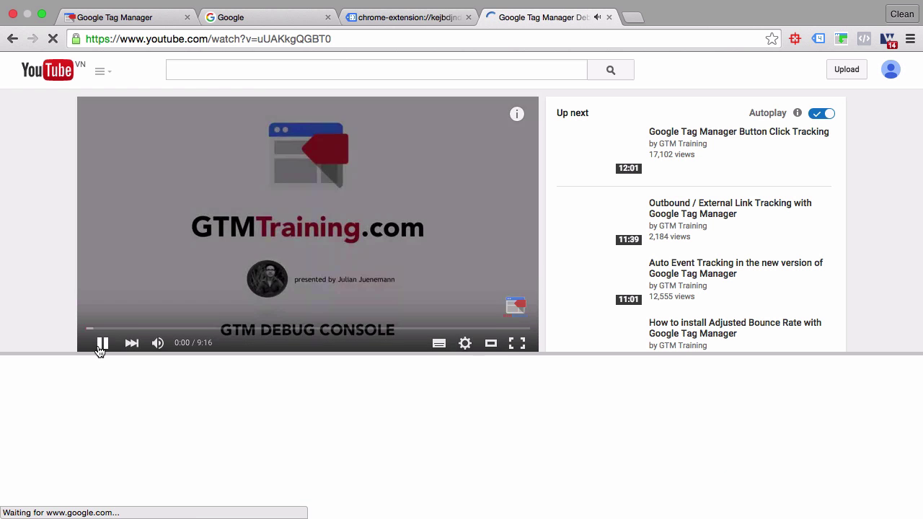
left_click(102, 344)
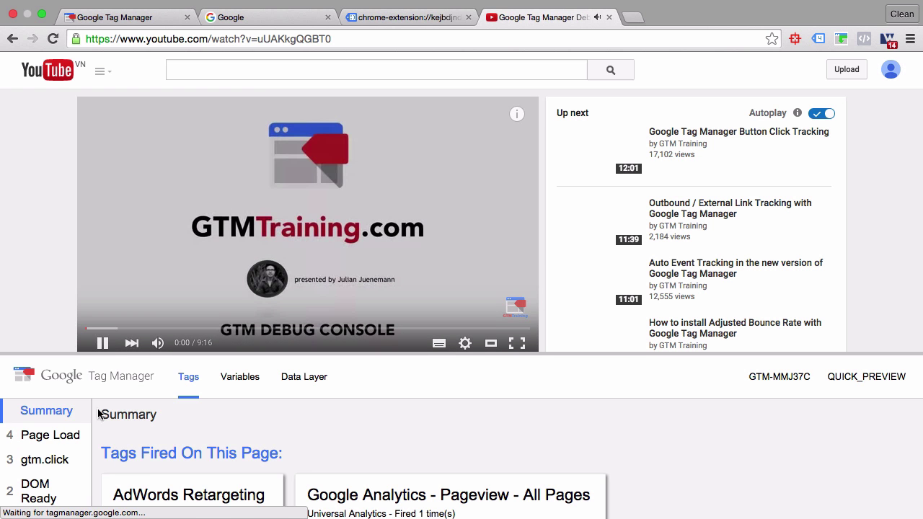
Close developer tools on the Tag Manager tab, reload it, and shrink the preview pane
left_click(101, 16)
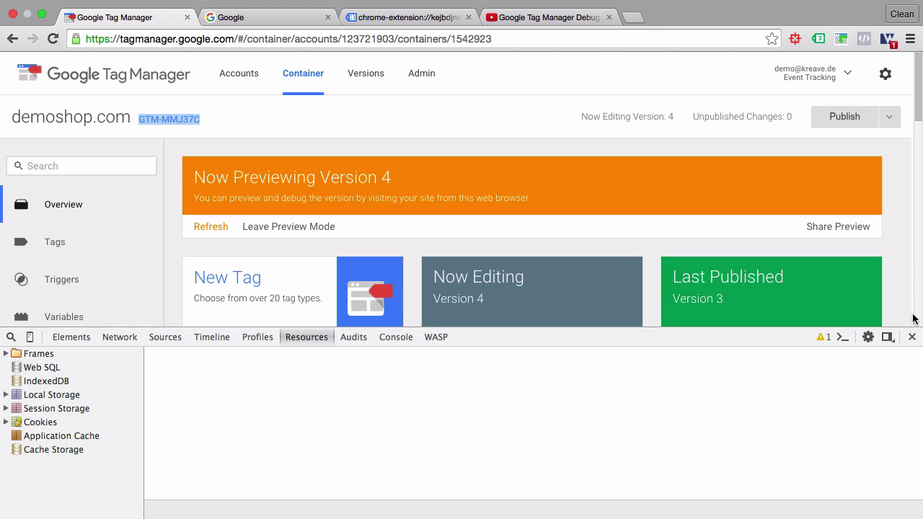
left_click(912, 336)
key("super+r")
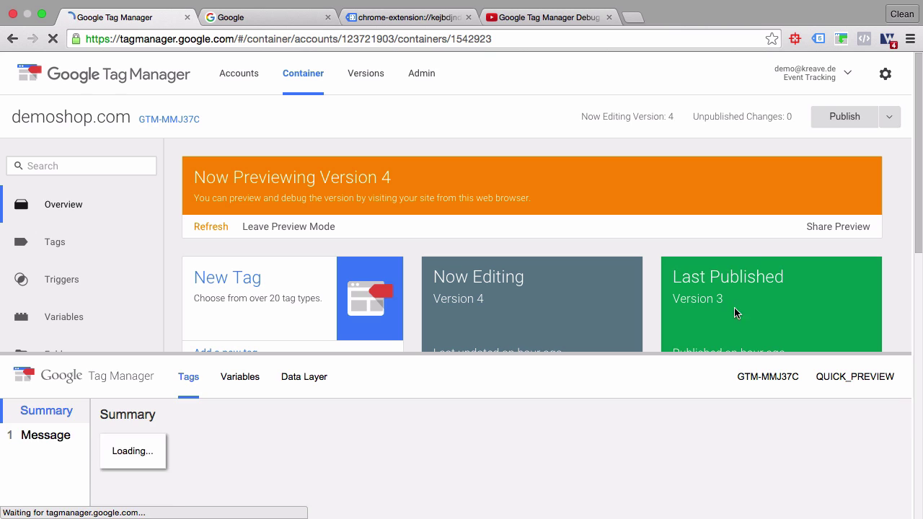
left_click_drag(495, 353, 449, 517)
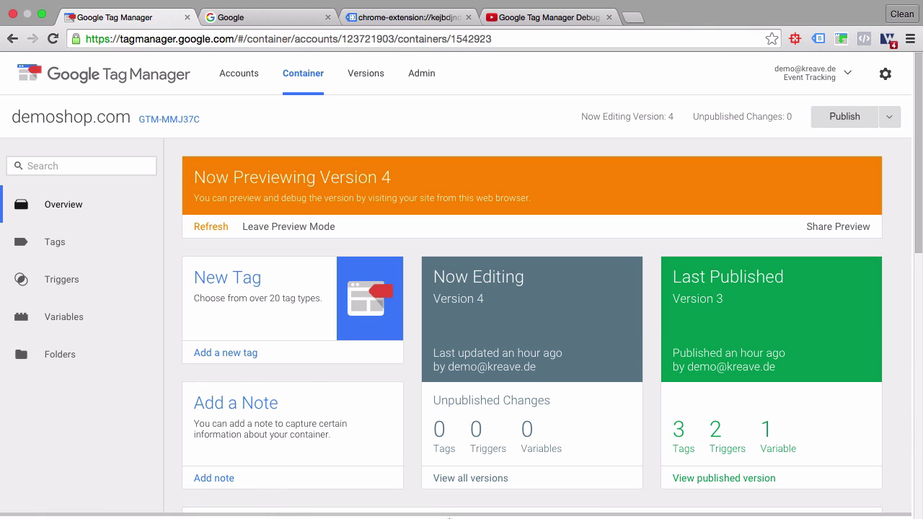
Load gtmtools.com in a new tab
left_click(839, 41)
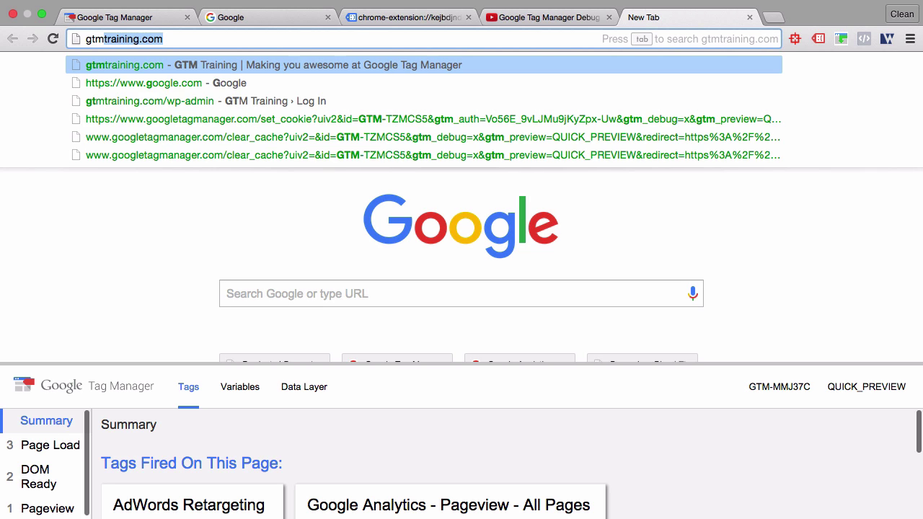
type("ools.com")
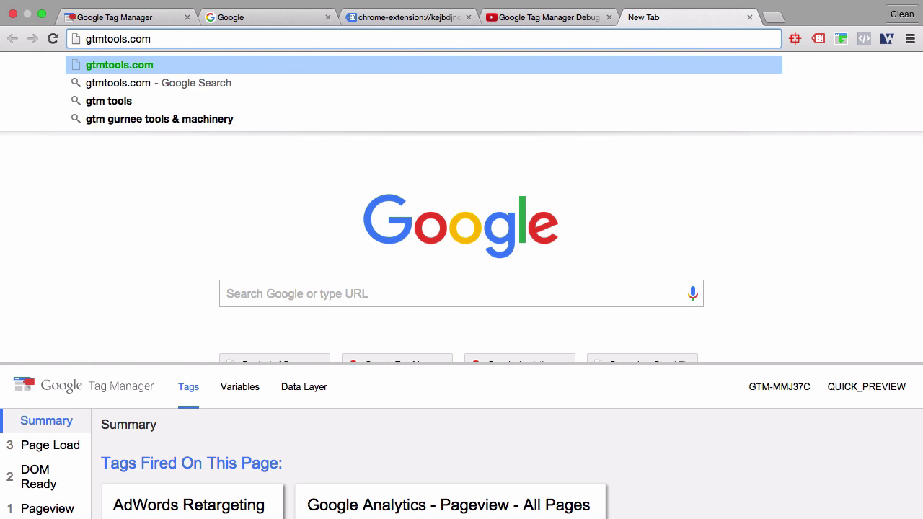
key("Return")
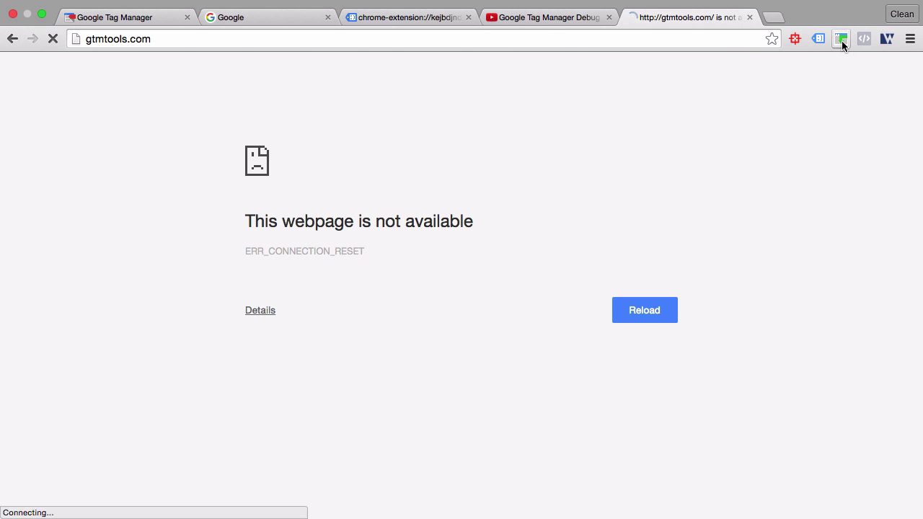
Stop the Tag Manager Injector and dismiss its popup
left_click(841, 41)
left_click(802, 167)
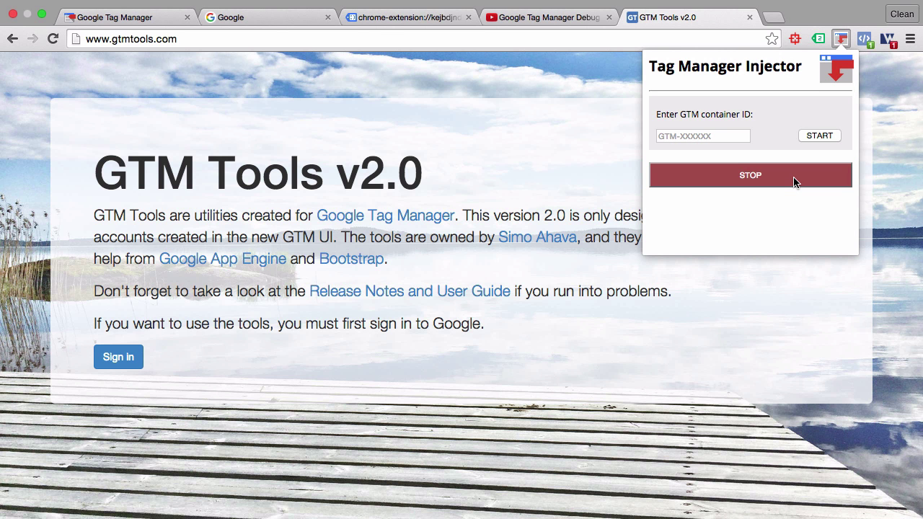
left_click(529, 193)
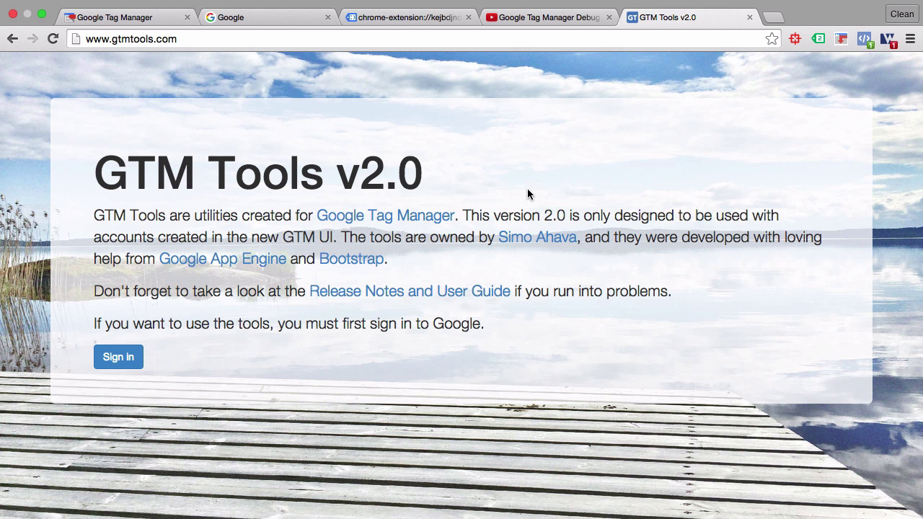
Sign in to GTM Tools with Google and allow both Tag Manager permission requests
left_click(133, 364)
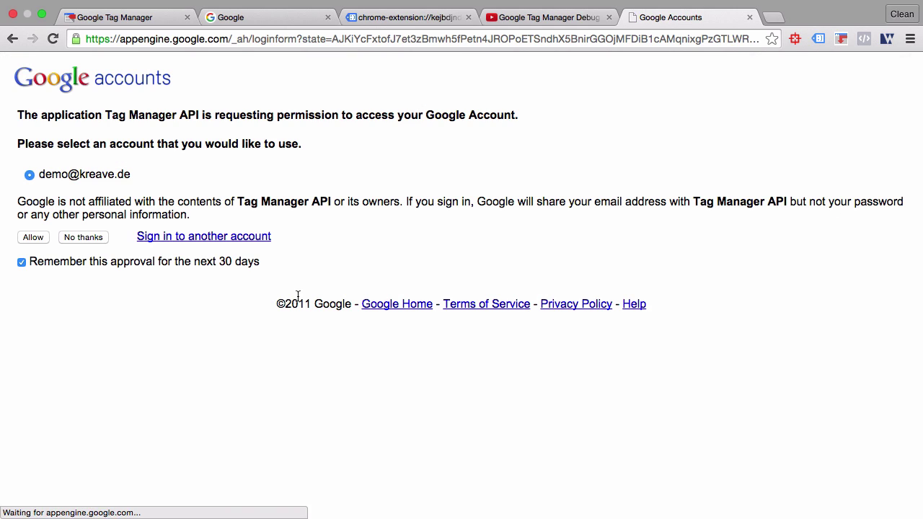
left_click(34, 238)
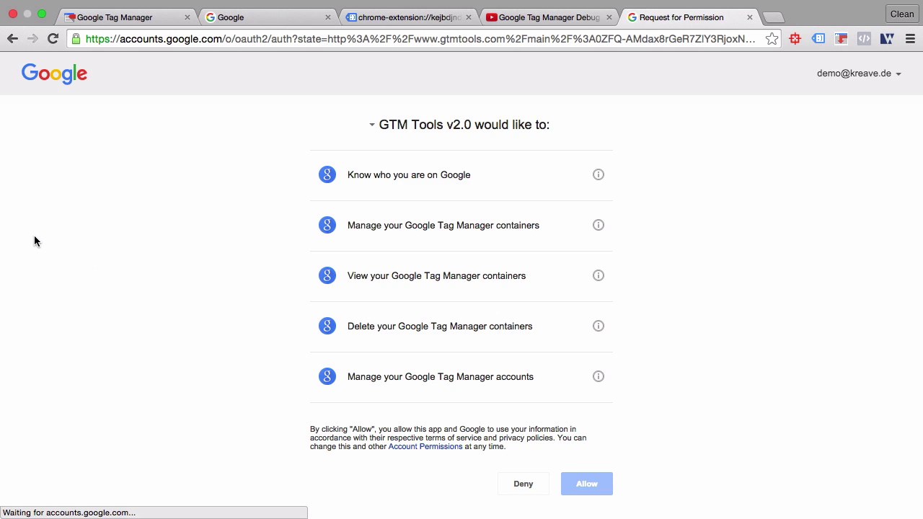
left_click(594, 490)
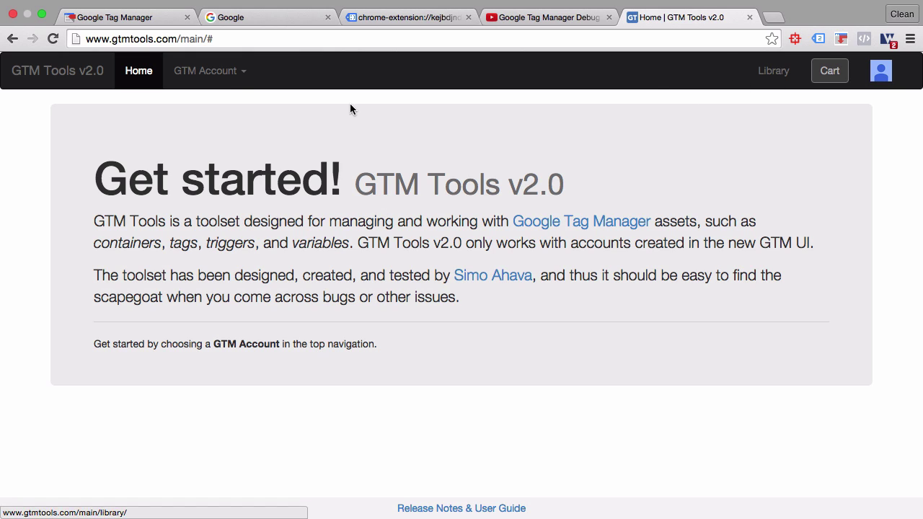
Choose the Demo Inc. account and inspect its demoshop.com container
left_click(227, 85)
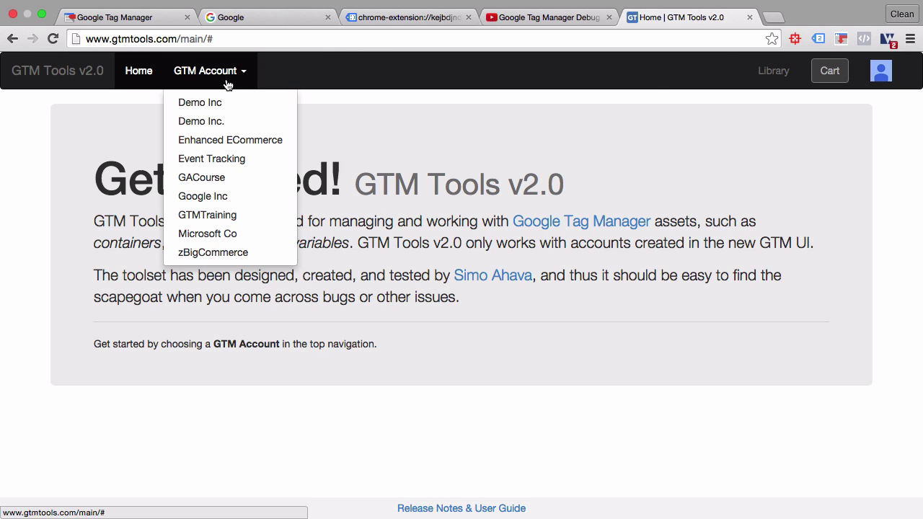
left_click(231, 123)
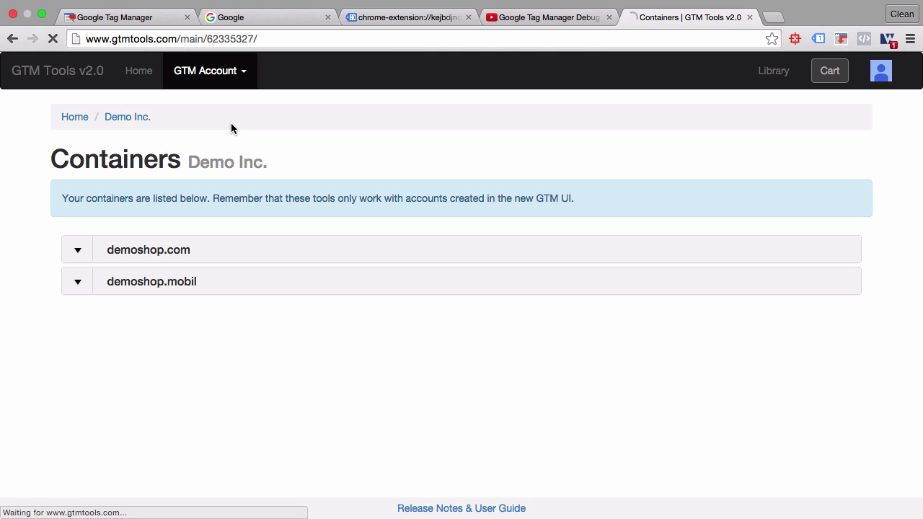
left_click(77, 250)
left_click(89, 287)
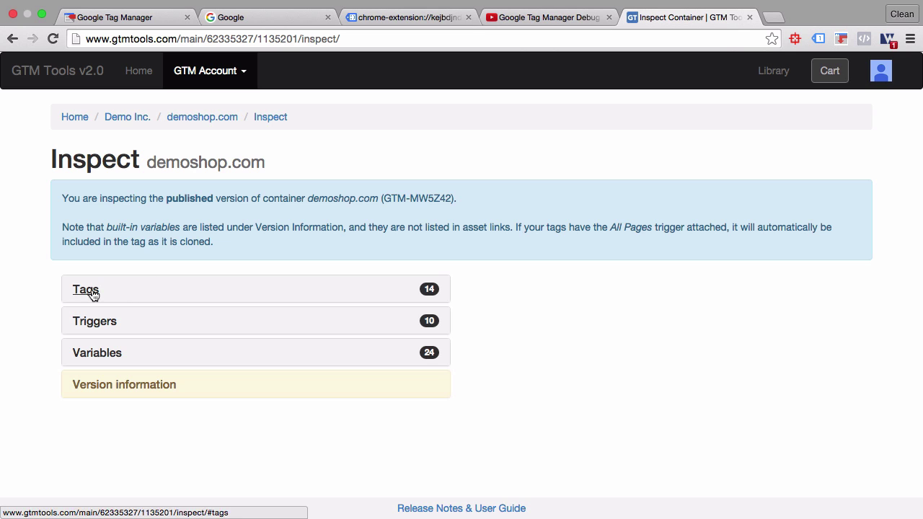
Expand the variable list and add ProdIds and title to the cart alongside AnalyticsID
left_click(94, 353)
scroll(148, 375, "down", 8)
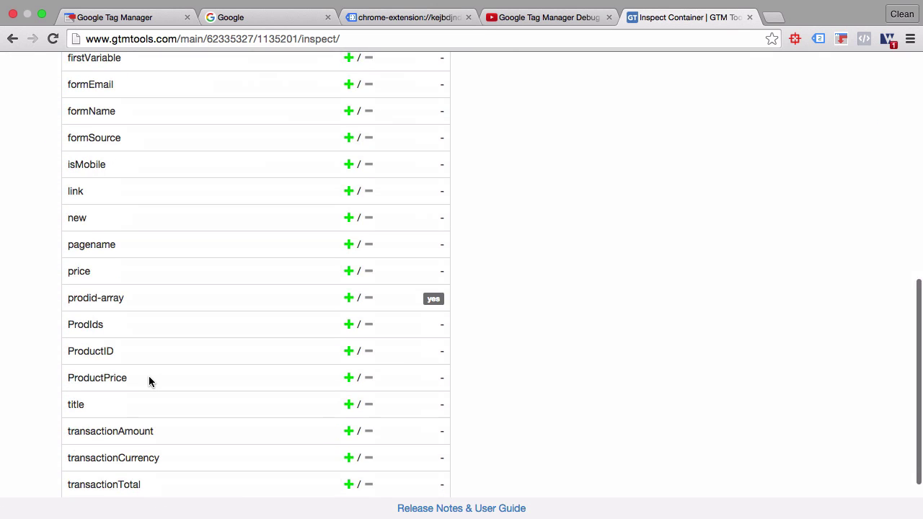
scroll(148, 376, "up", 5)
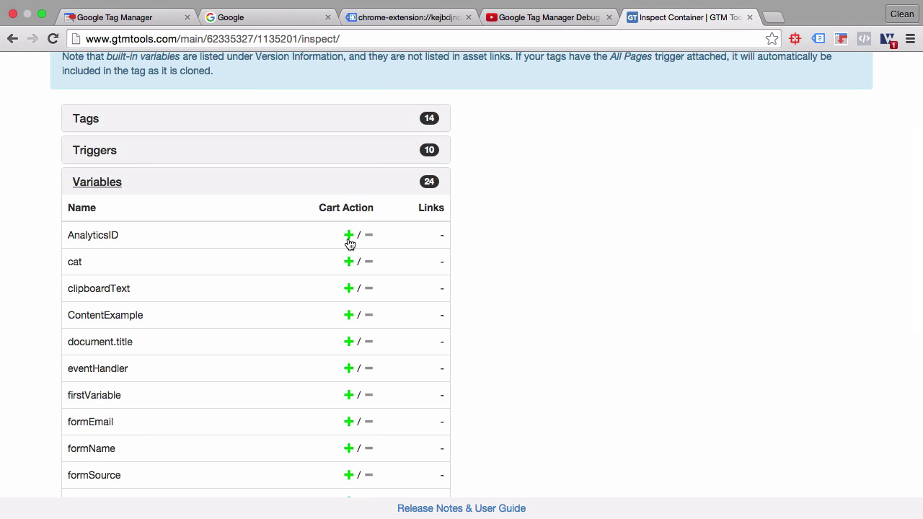
scroll(306, 313, "down", 6)
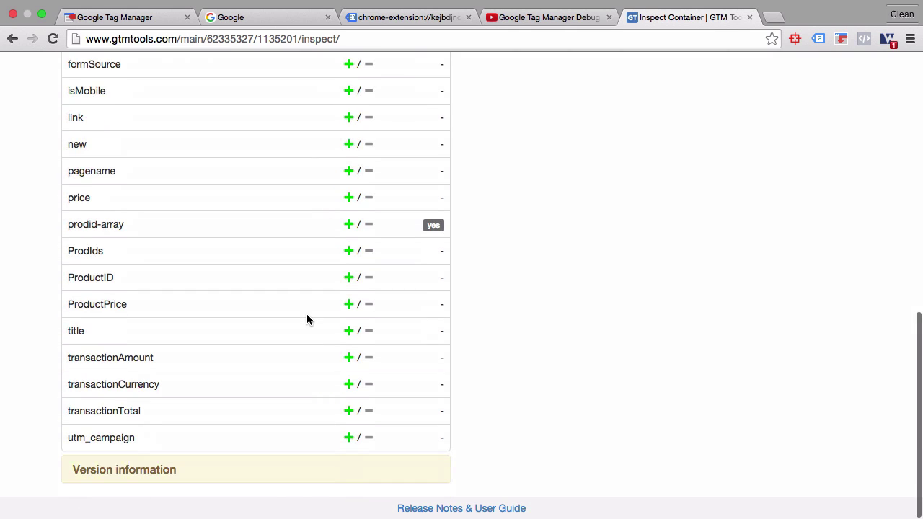
left_click(349, 254)
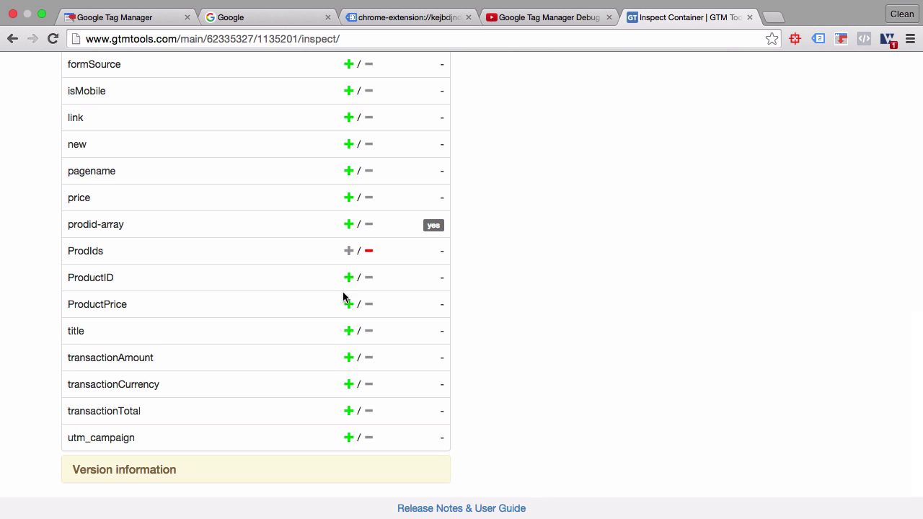
left_click(346, 333)
scroll(462, 272, "up", 10)
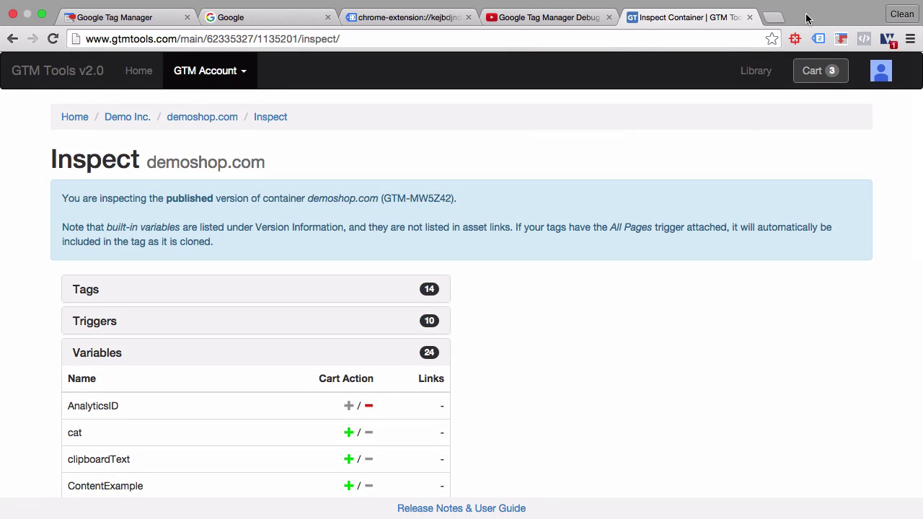
Save the cart to the library as 'awesome variables', copying that name into the description
left_click(822, 71)
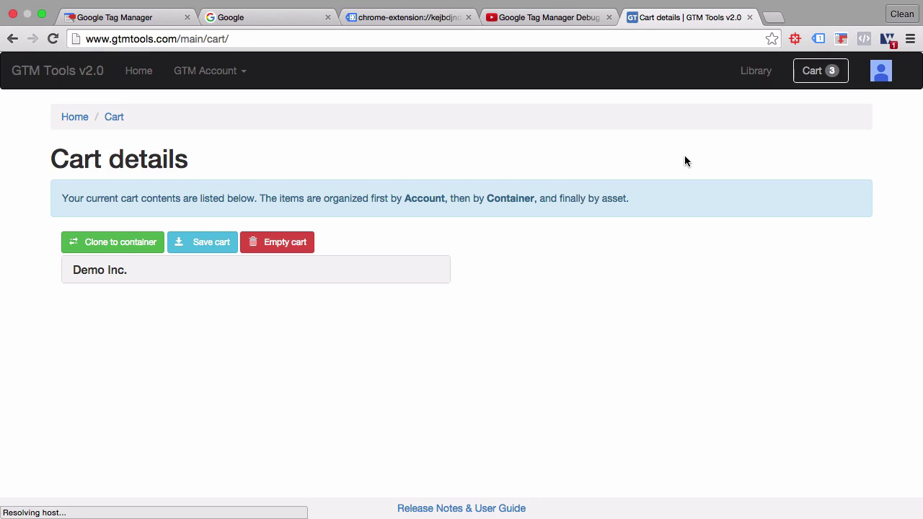
left_click(210, 245)
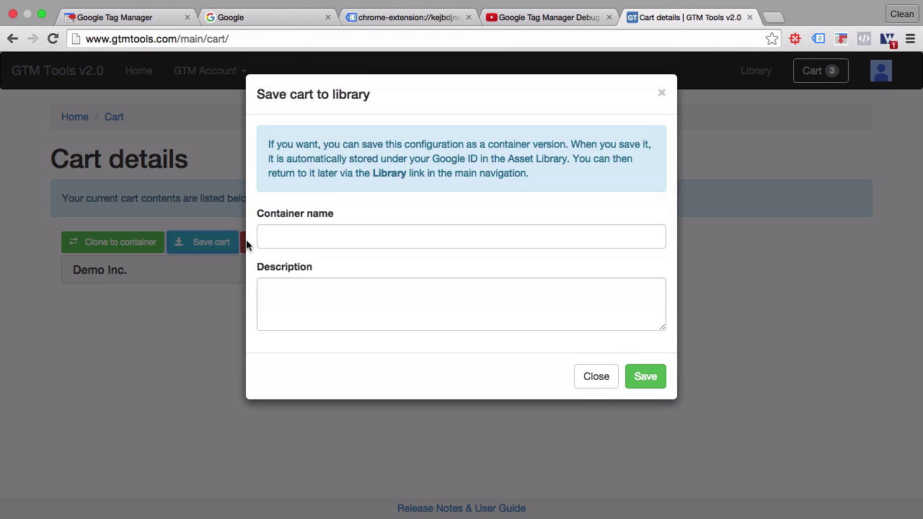
left_click(293, 238)
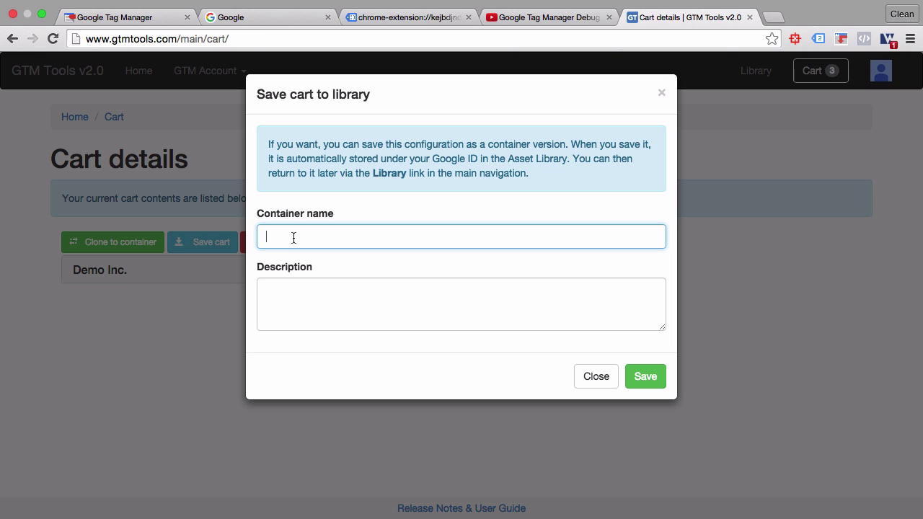
type("awesome variables")
left_click(639, 377)
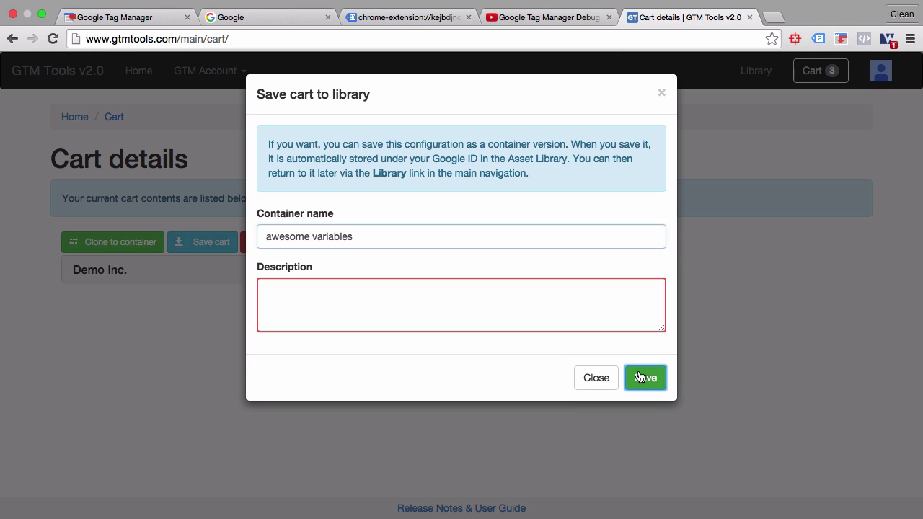
left_click(415, 297)
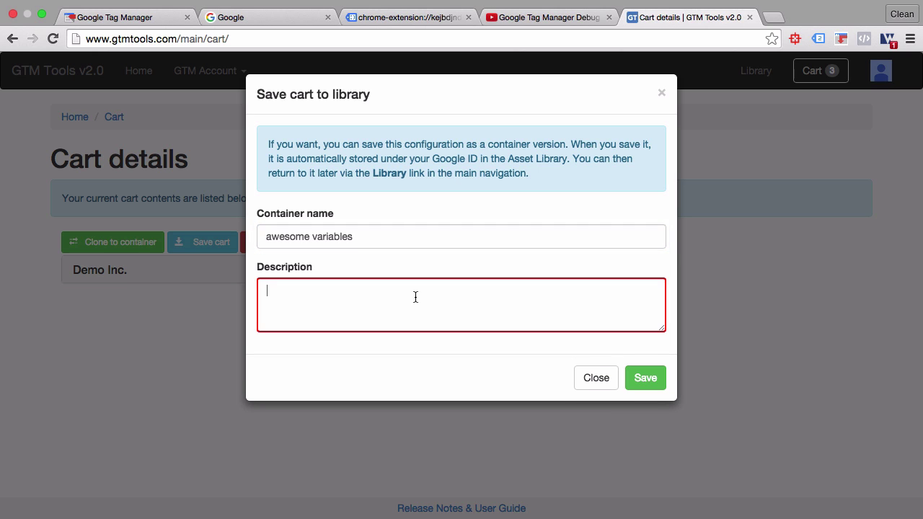
triple_click(382, 232)
key("super+c")
left_click(358, 322)
key("super+v")
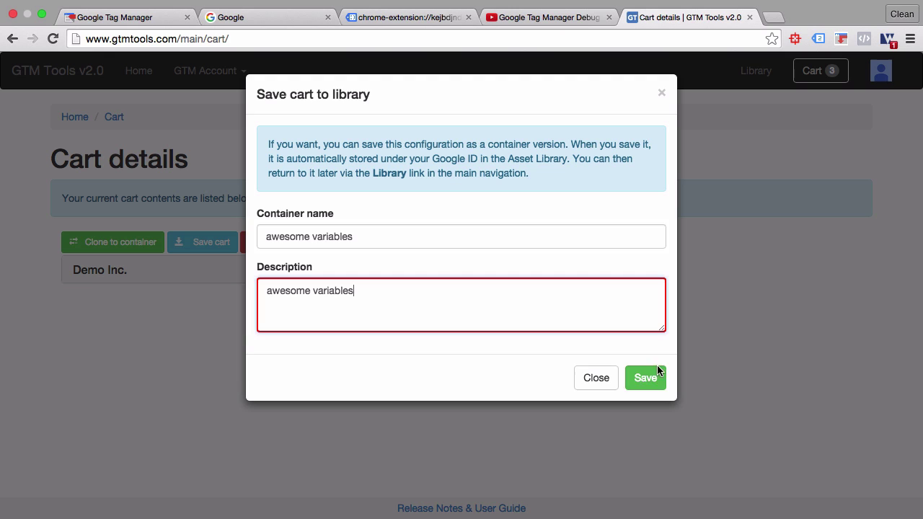
left_click(645, 379)
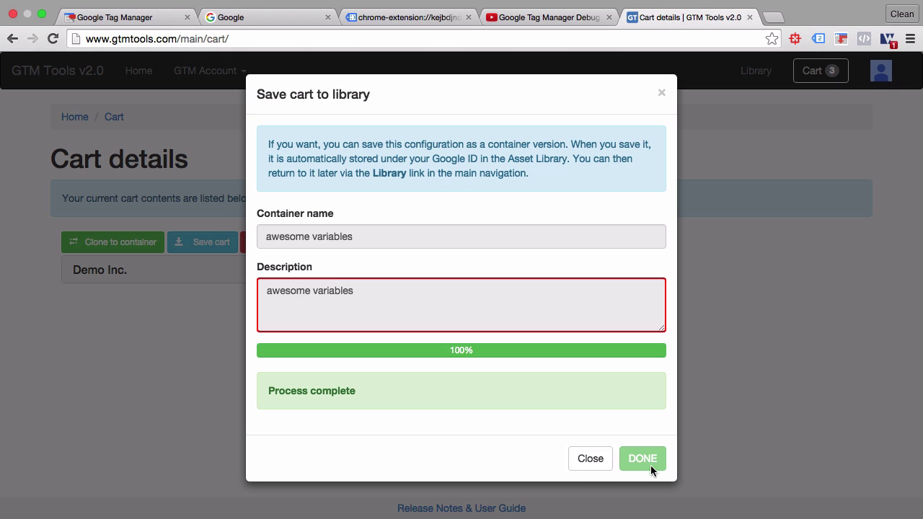
Open the Library, expand 'awesome variables' and choose Clone
left_click(589, 461)
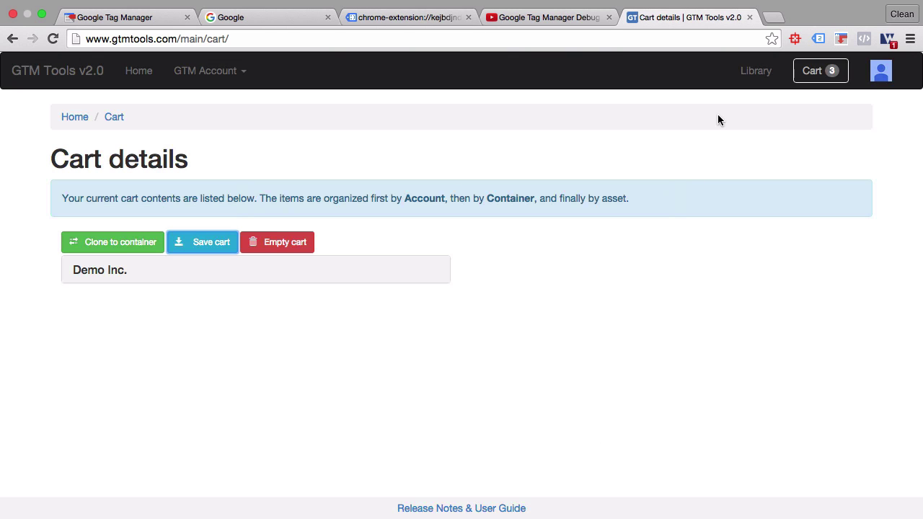
left_click(743, 80)
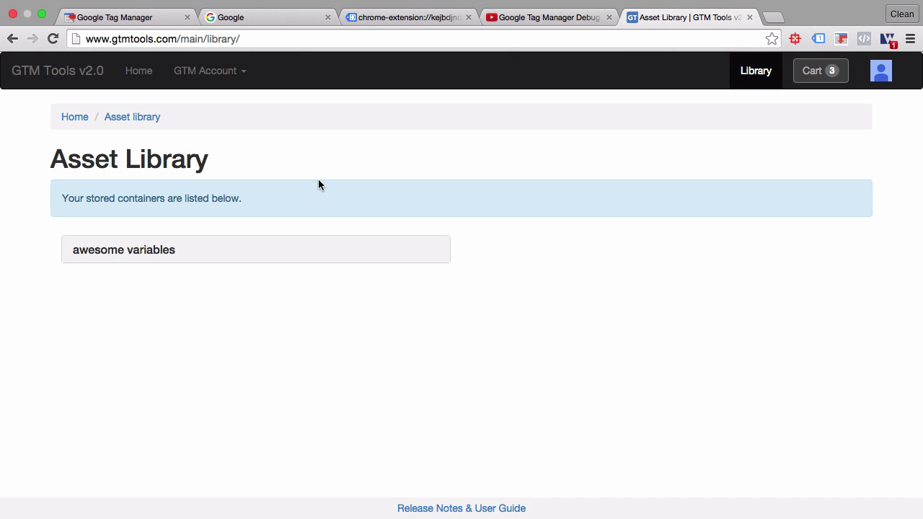
left_click(104, 252)
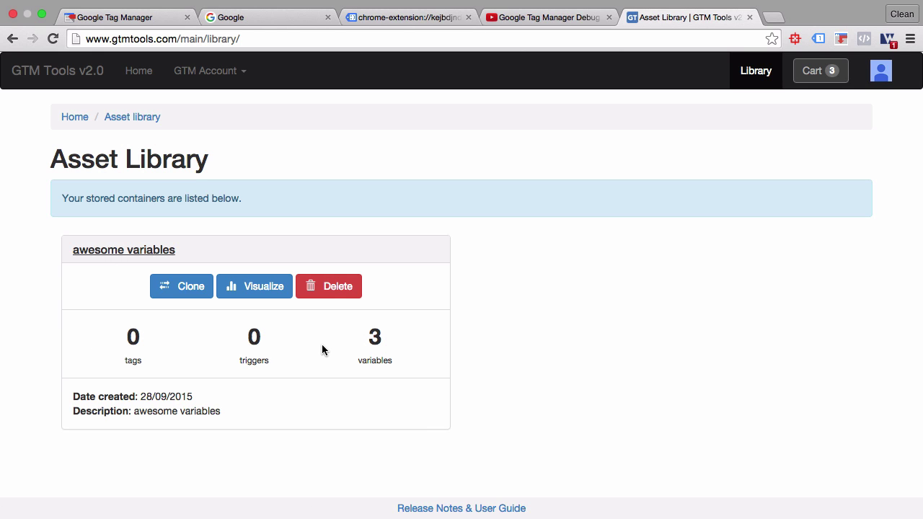
left_click(175, 295)
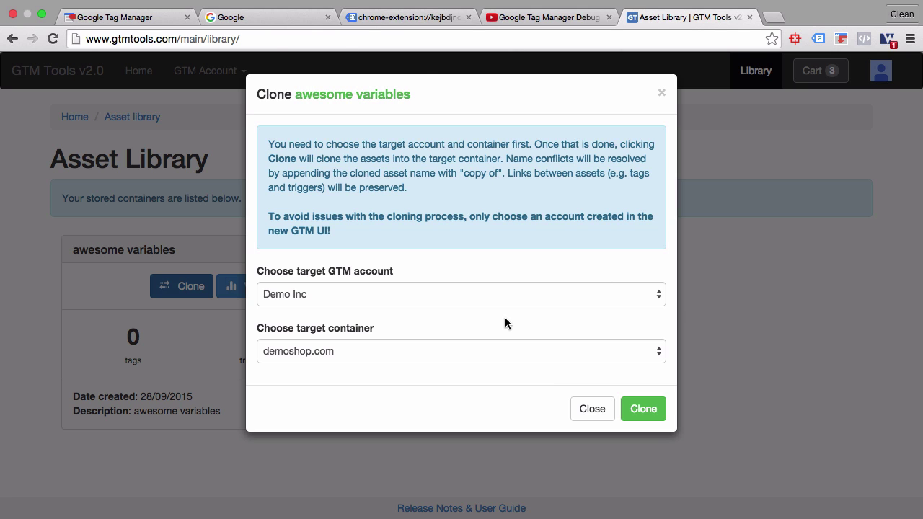
In Google Tag Manager, open Admin for the Event Tracking account's demoshop.com container
left_click(153, 20)
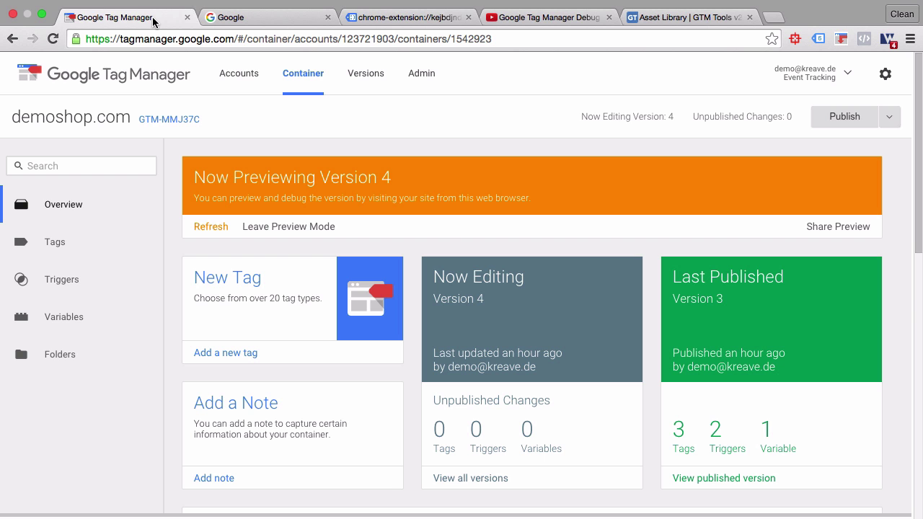
left_click(421, 73)
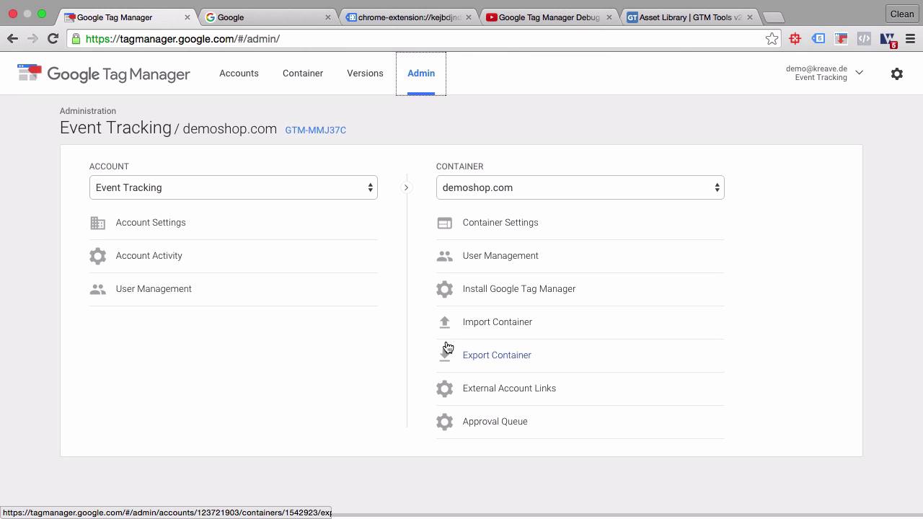
Return to the GTM Tools Clone dialog for 'awesome variables' targeting Demo Inc's demoshop.com container
left_click(687, 18)
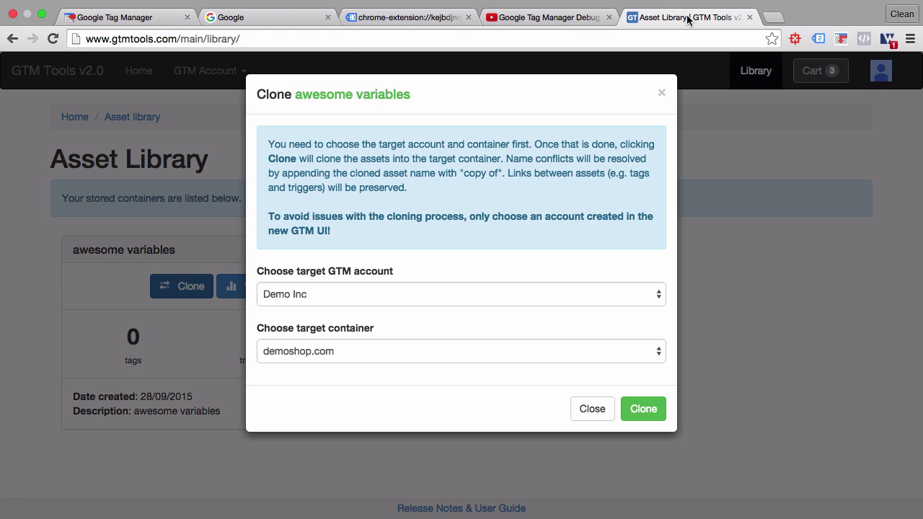